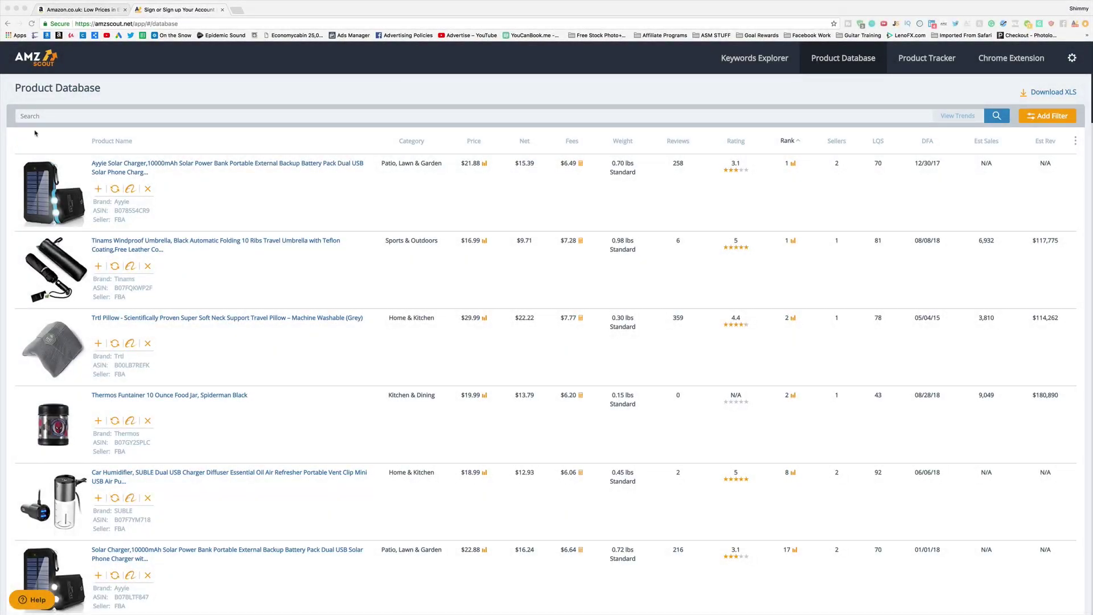
# - On Amazon.co.uk, launch AMZScout PRO, answer the products-sold question with '1 - 10' and continue to results
pyautogui.click(94, 9)
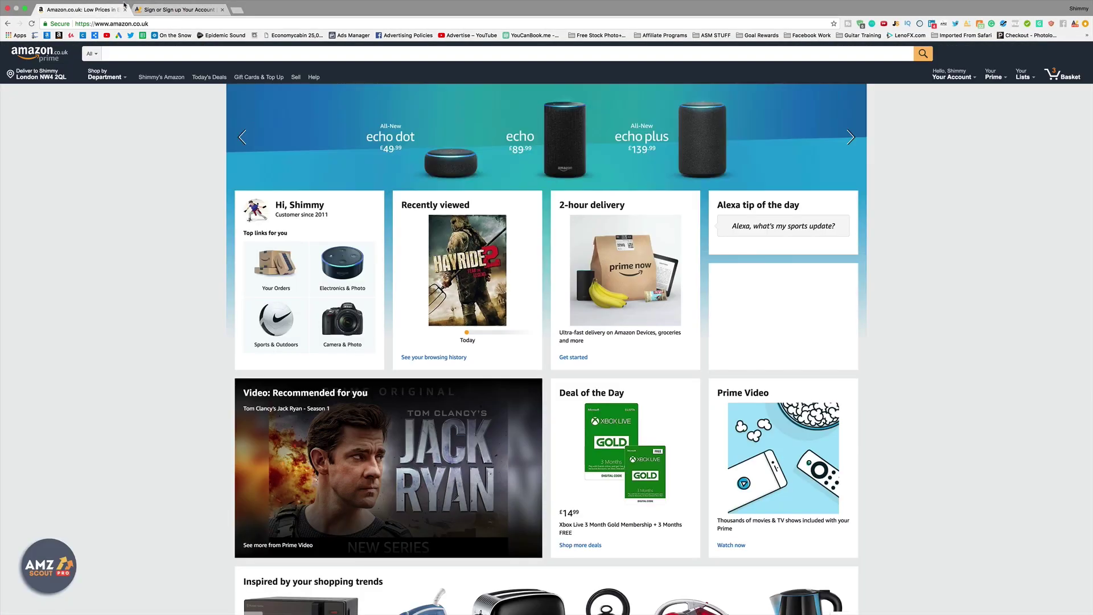
pyautogui.click(1075, 24)
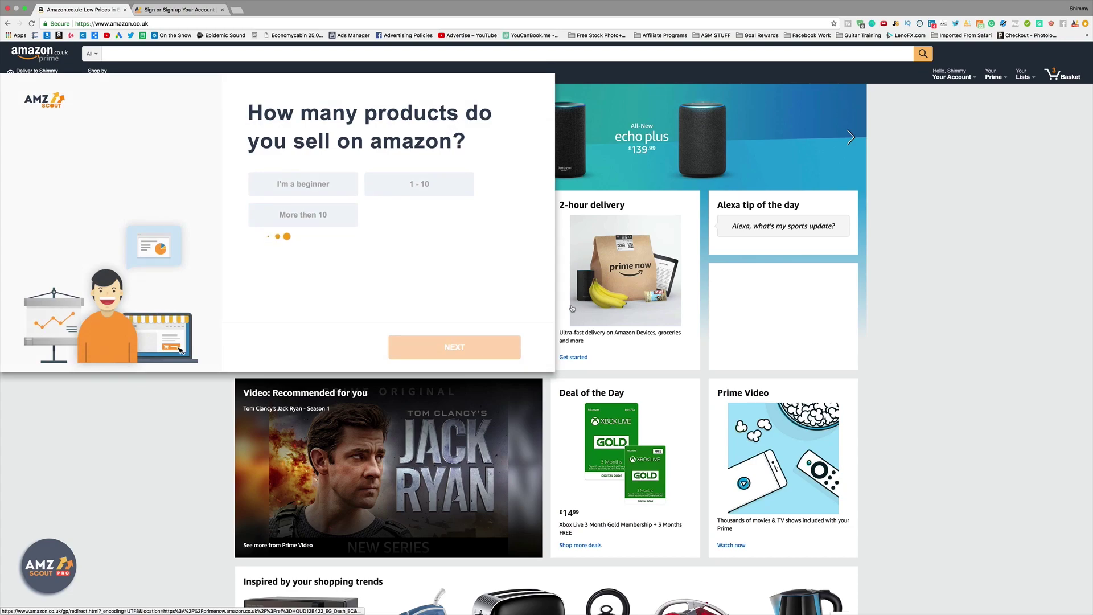
pyautogui.click(303, 184)
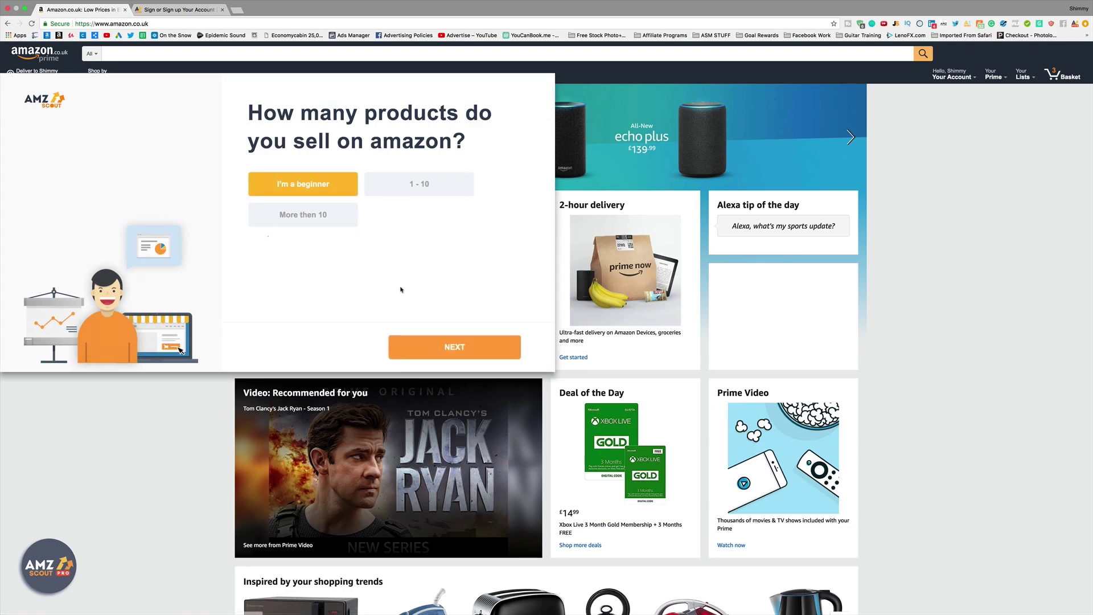
pyautogui.click(312, 209)
pyautogui.click(404, 196)
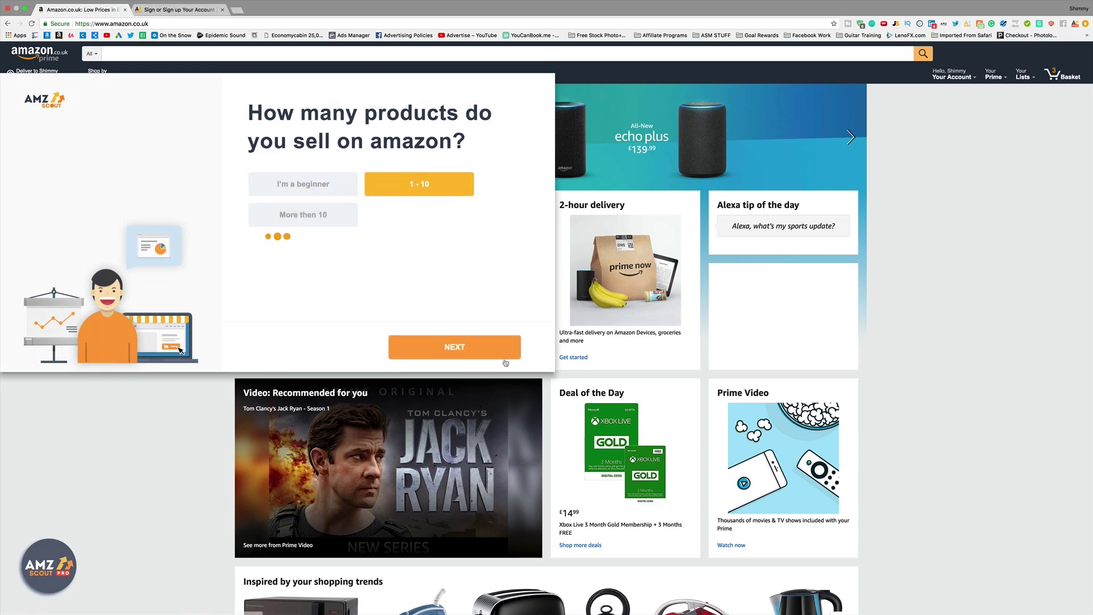
pyautogui.click(496, 356)
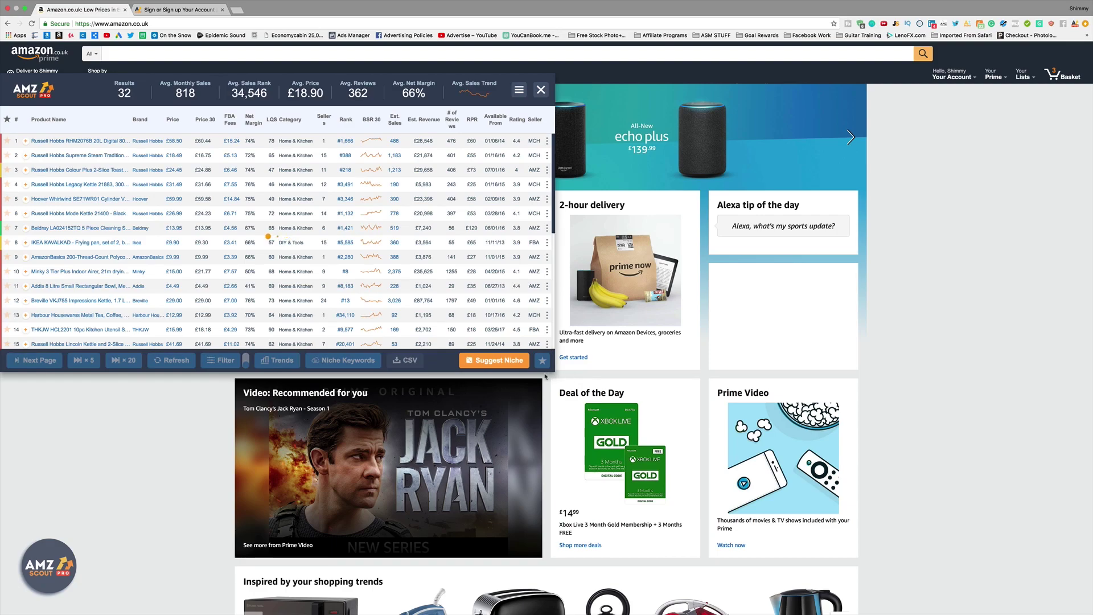
# - Request suggested niches until AMZScout lands on collapsible water bottles with 19 results and score 8
pyautogui.click(484, 361)
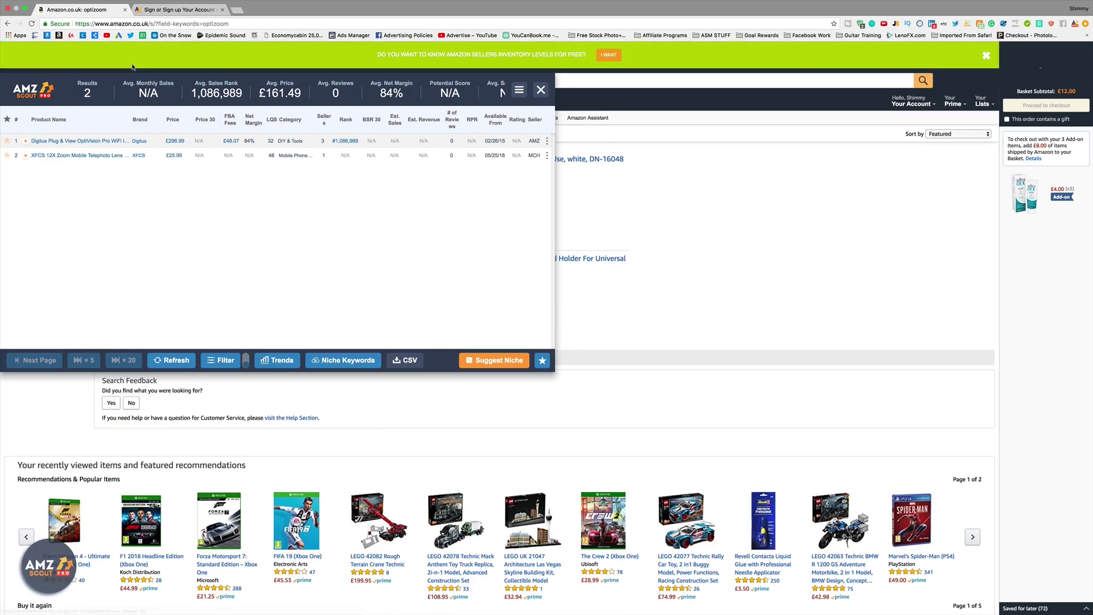
pyautogui.click(494, 360)
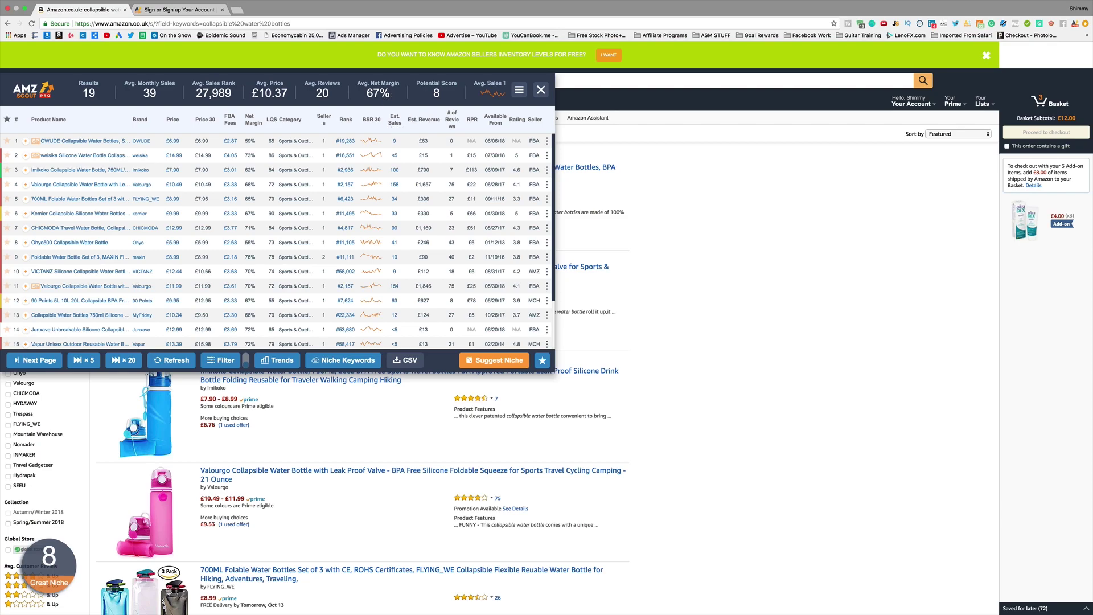
# - Inspect the potential score 8 criteria: Great Demand, Very Easy Entering and Strong Competition
pyautogui.click(276, 96)
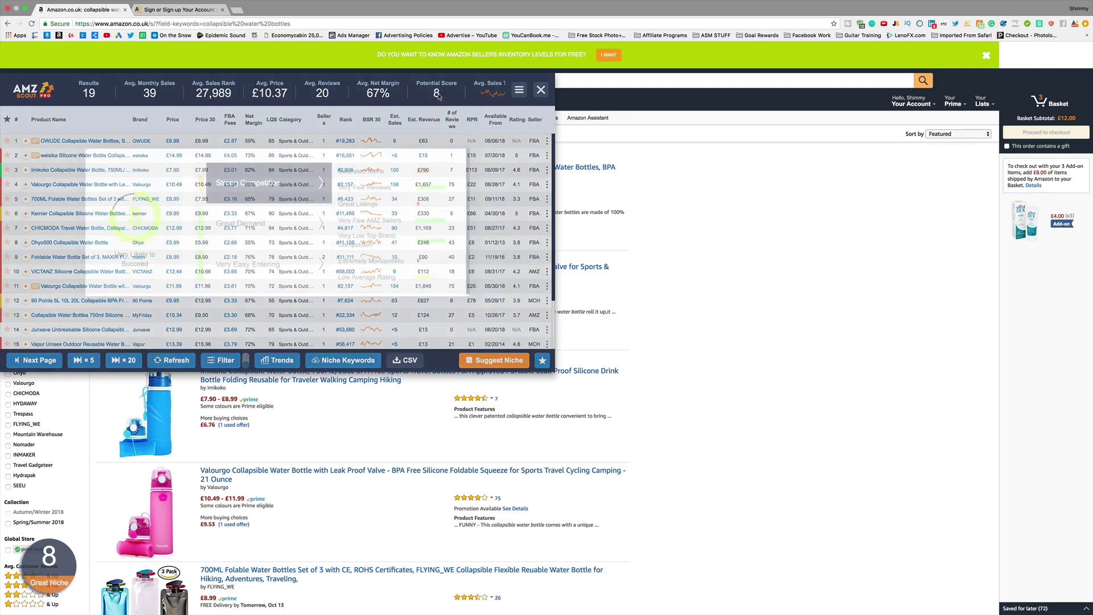
pyautogui.click(290, 234)
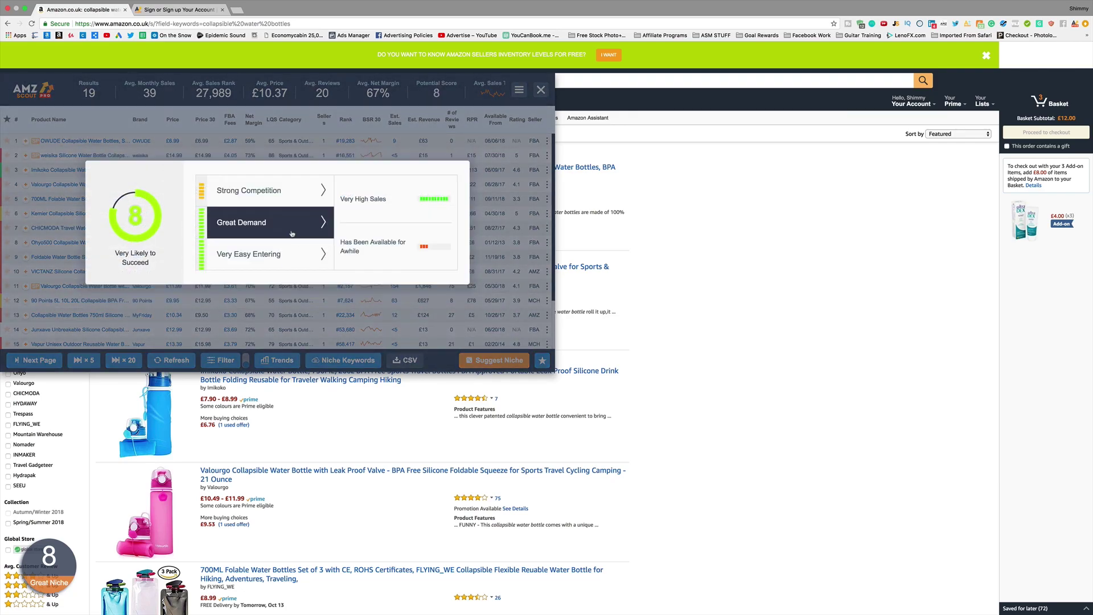
pyautogui.click(286, 261)
pyautogui.click(276, 191)
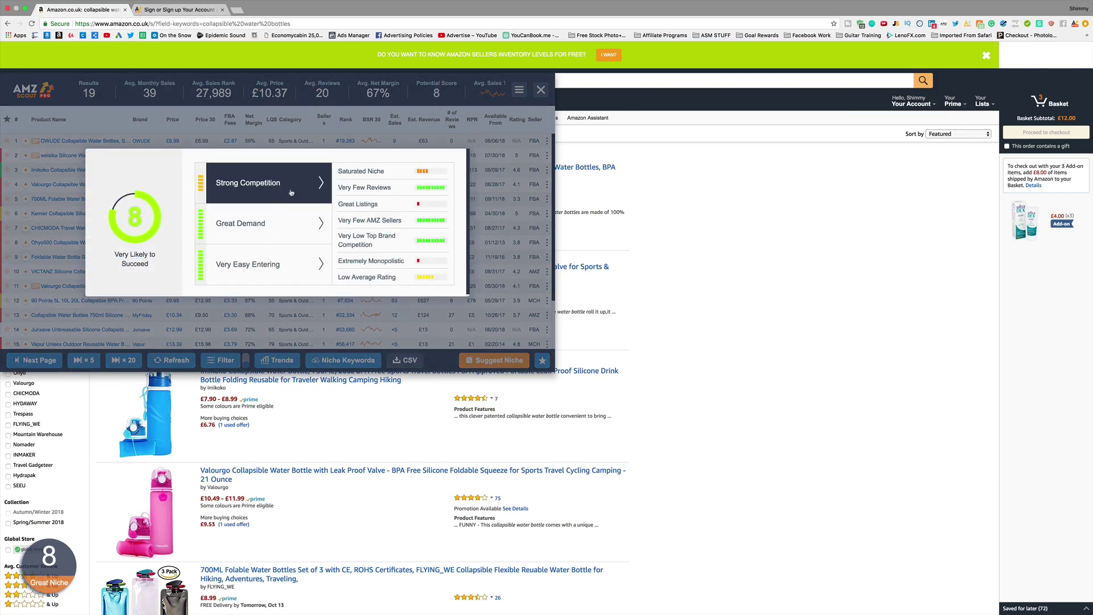
# - Dismiss the breakdown, close the AMZScout PRO panel and select the 'collapsible water bottles' search phrase
pyautogui.click(500, 168)
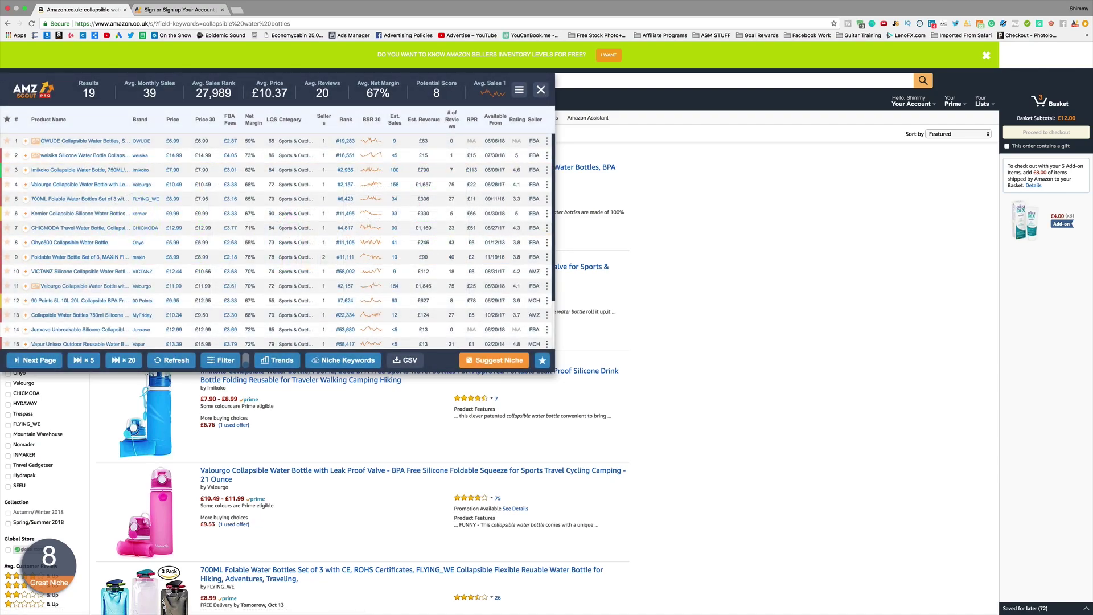
pyautogui.click(540, 89)
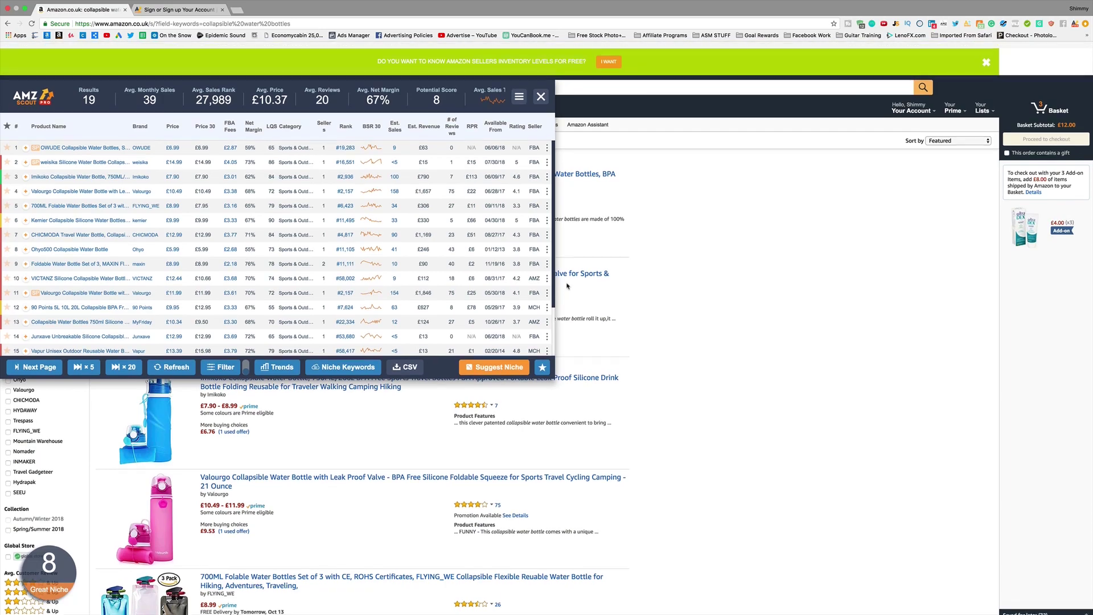
pyautogui.tripleClick(179, 81)
pyautogui.press('super+c')
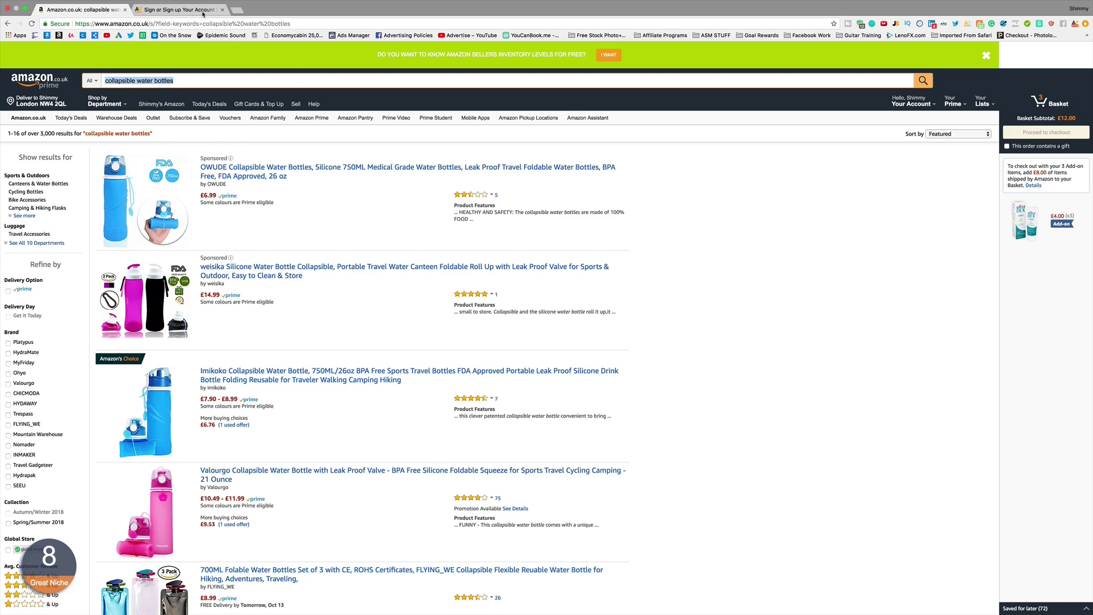
# - In the AMZScout Keywords Explorer, search 'collapsible water bottles' to list related keywords with monthly volumes
pyautogui.click(177, 10)
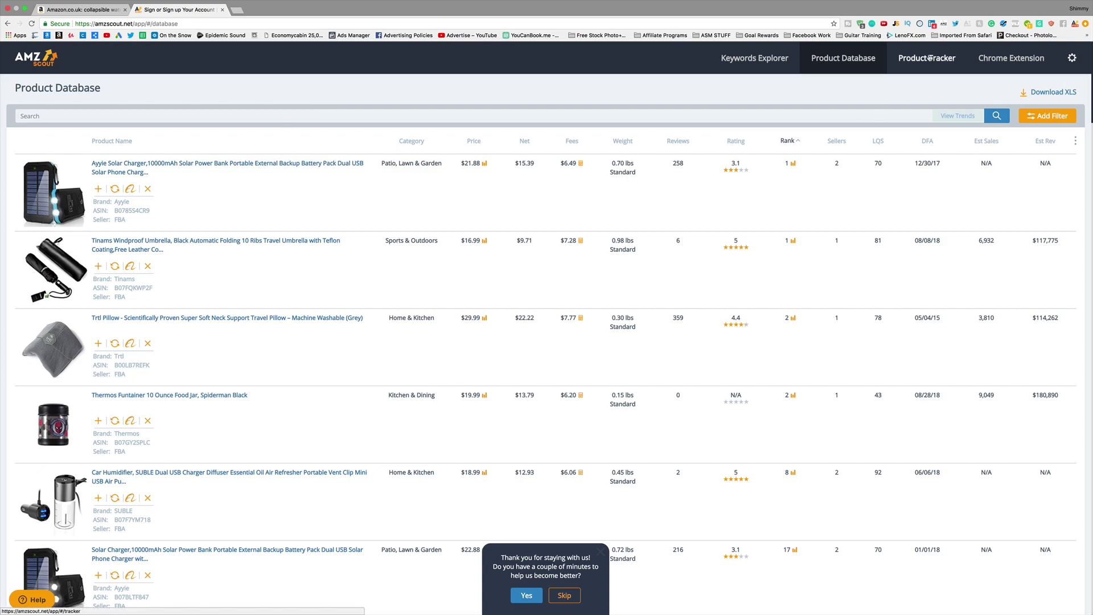
pyautogui.click(769, 60)
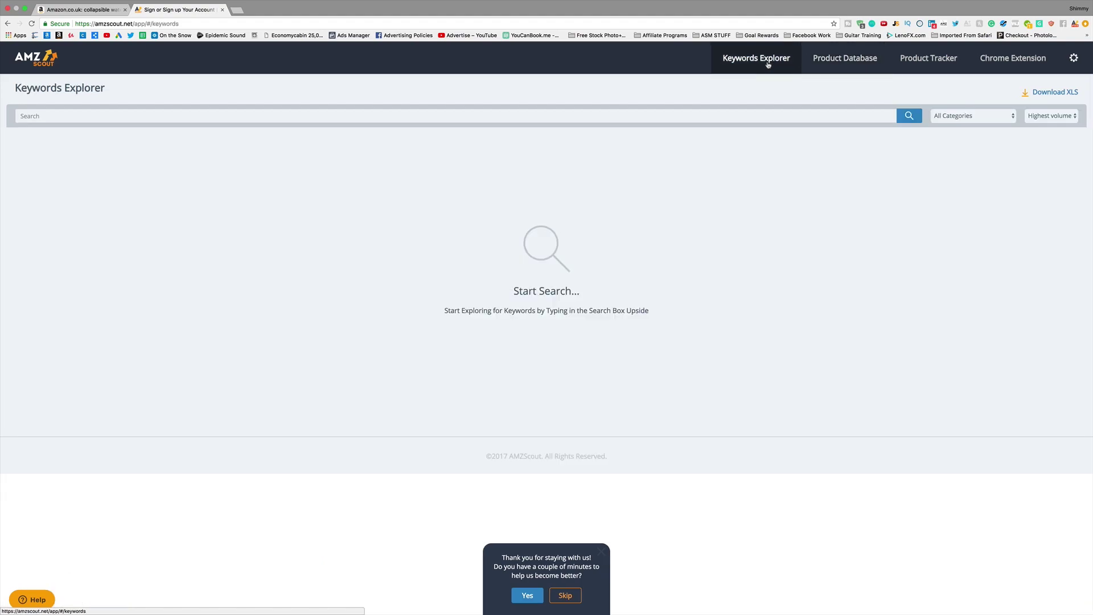
pyautogui.click(526, 113)
pyautogui.press('super+v')
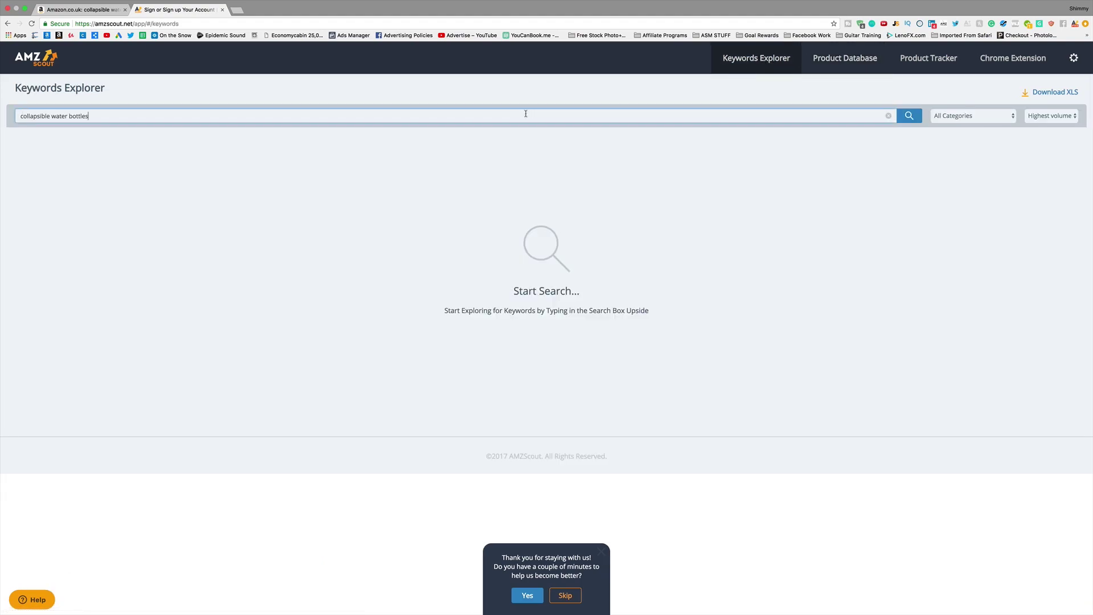
pyautogui.click(910, 117)
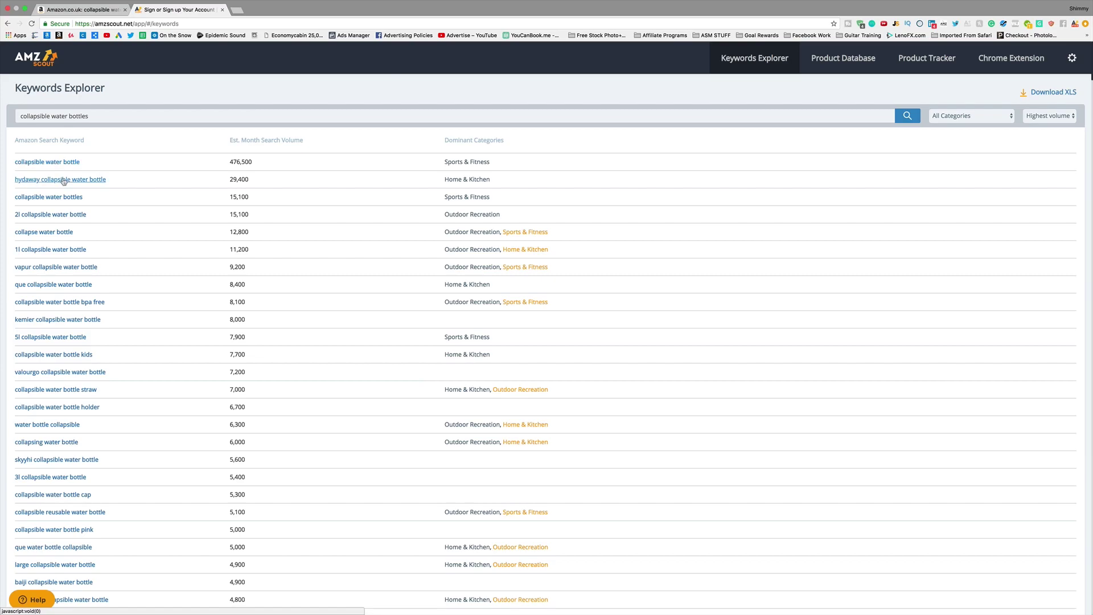
# - Scroll through the keyword volumes, then go back to the Amazon.co.uk tab with the AMZScout PRO panel
pyautogui.scroll(-4, 63, 180)
pyautogui.scroll(4, 63, 181)
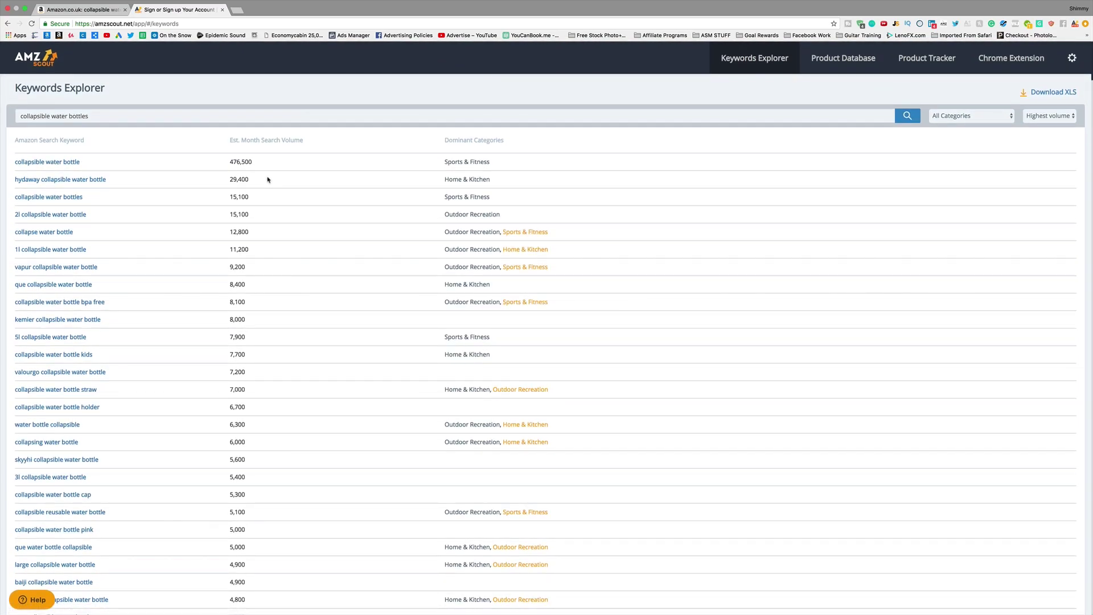
pyautogui.scroll(-4, 269, 180)
pyautogui.scroll(4, 342, 179)
pyautogui.click(80, 10)
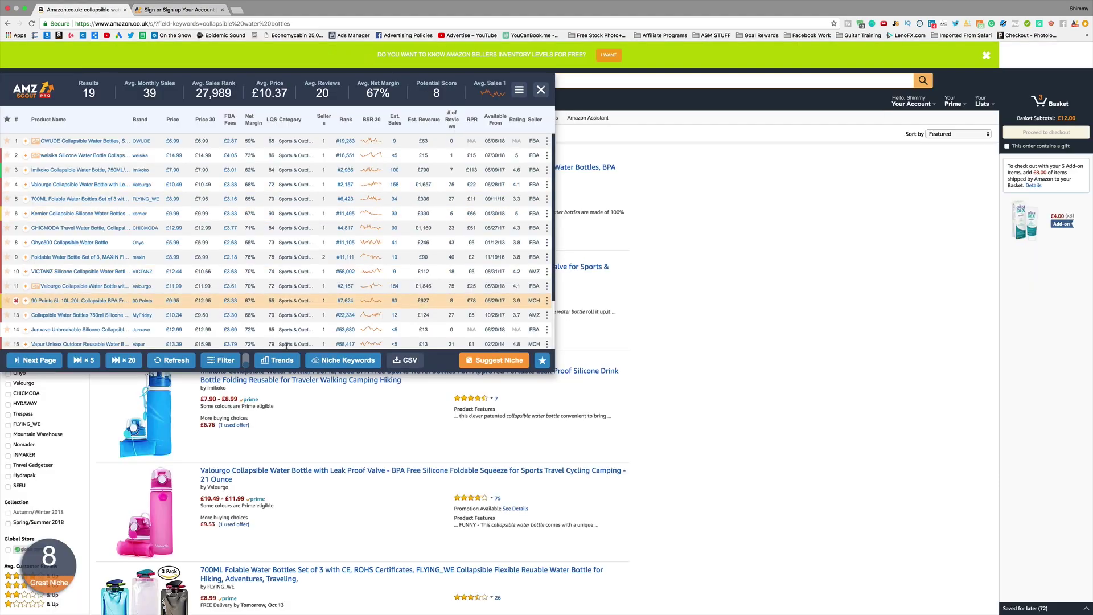
pyautogui.click(346, 360)
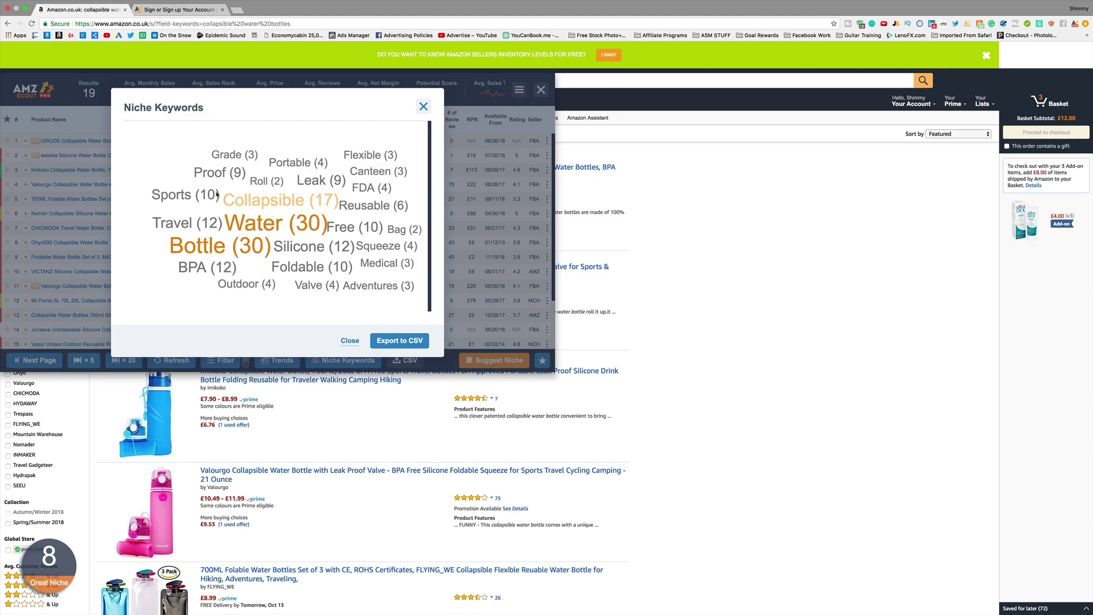
pyautogui.click(424, 107)
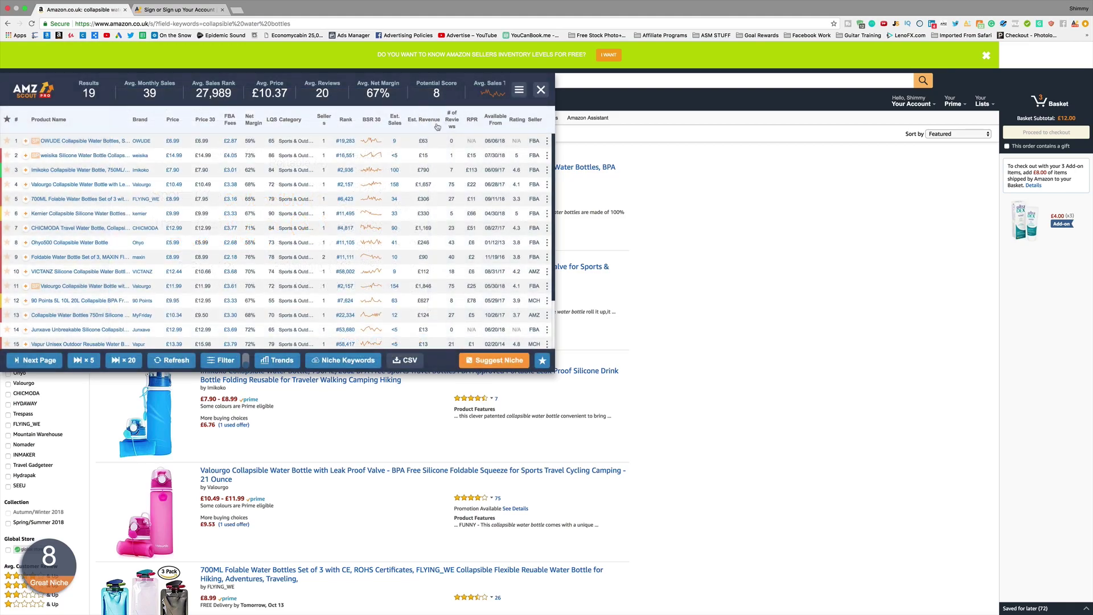
# - Run Get keywords on the OWUDE bottle, close its empty result, then retry on the Imikoko bottle
pyautogui.click(547, 142)
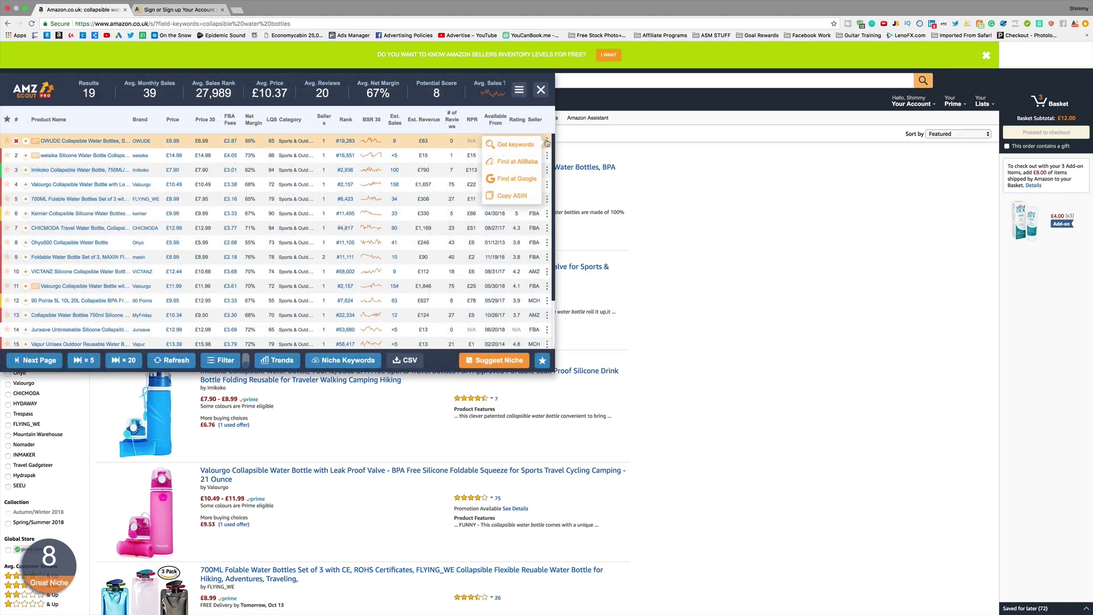
pyautogui.click(514, 145)
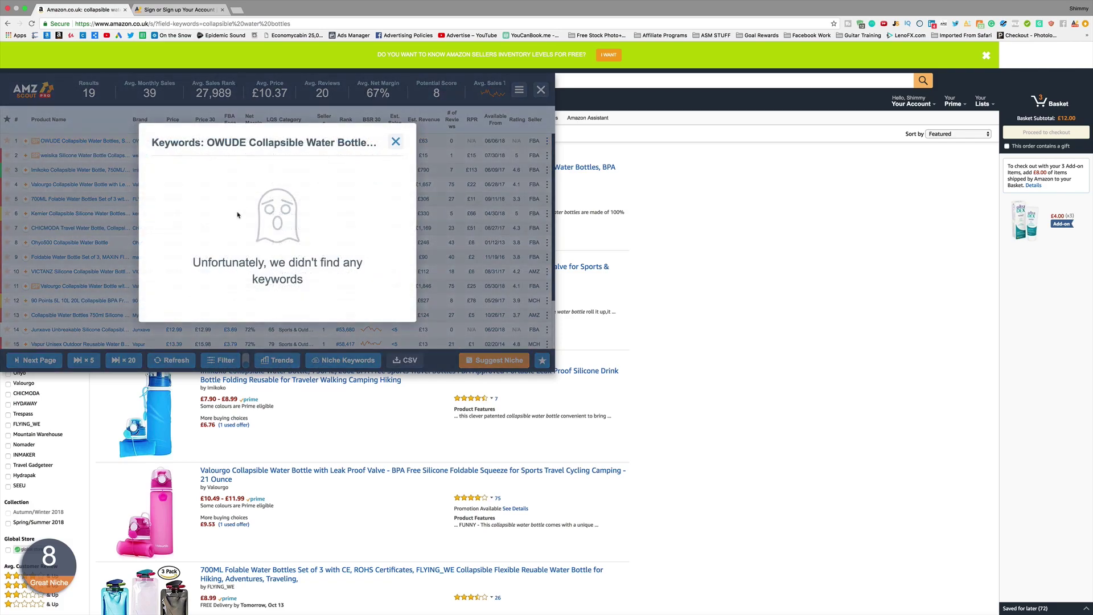
pyautogui.click(396, 142)
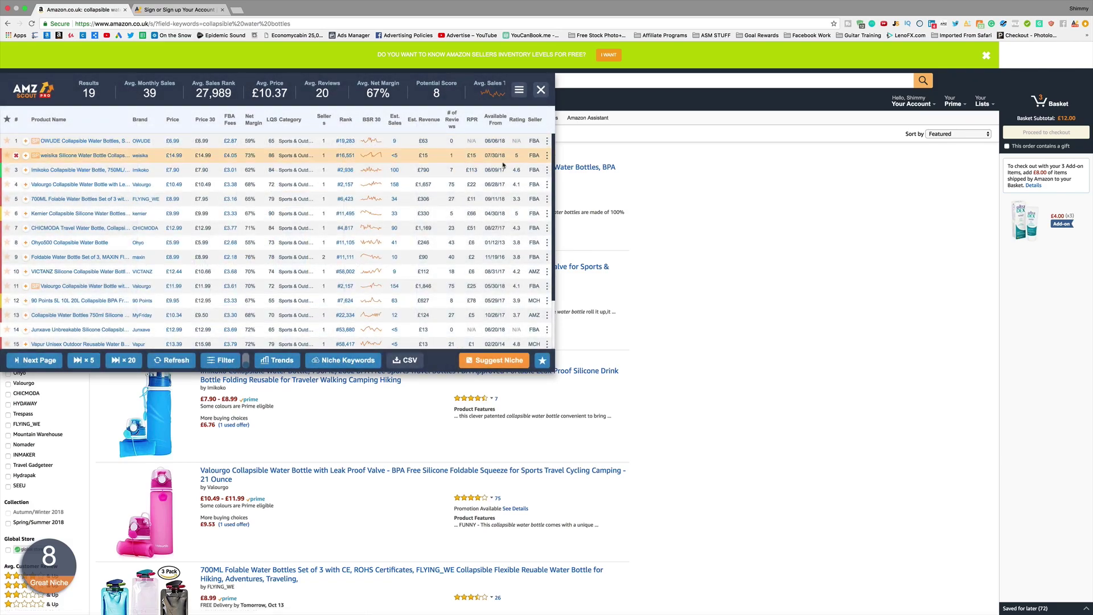
pyautogui.click(547, 169)
pyautogui.click(527, 174)
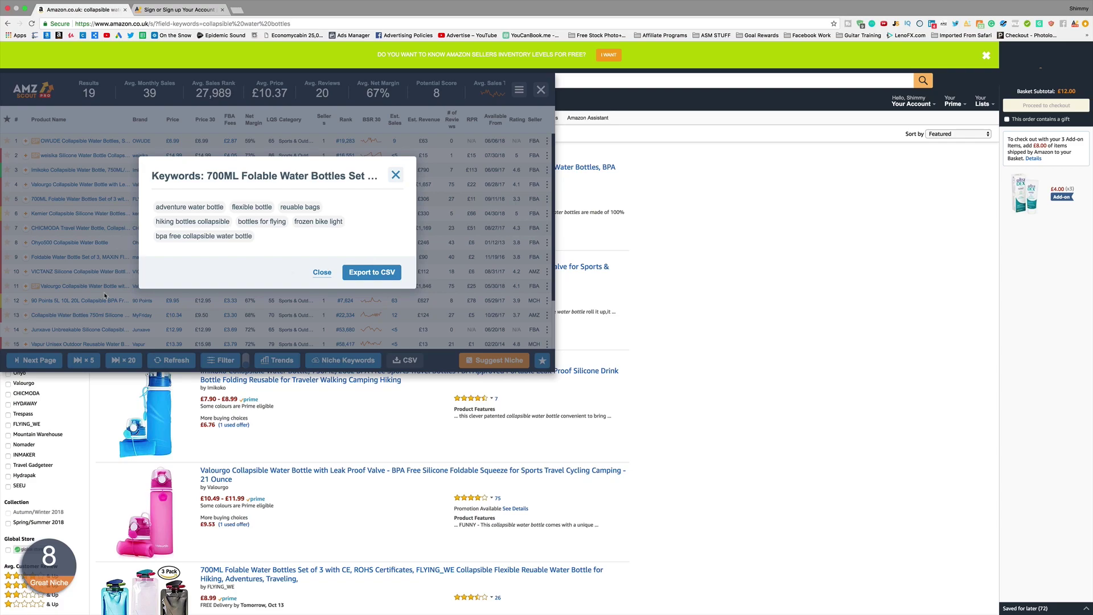
pyautogui.click(182, 11)
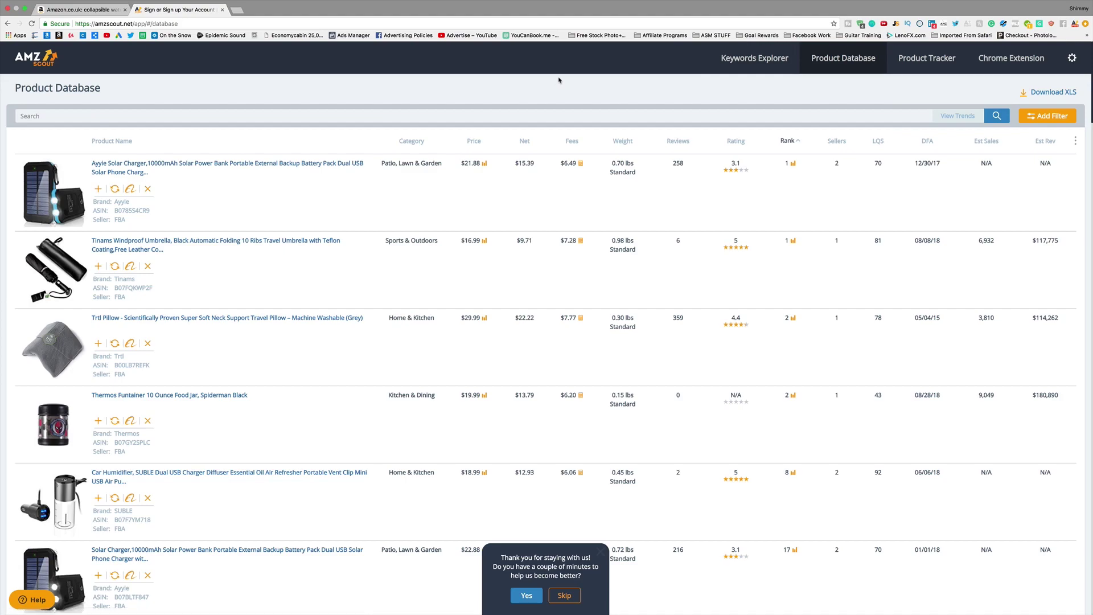
# - Search Product Database for 'collapsible water bottles', excluding Home & Kitchen, Sports & Outdoors, Baby and other categories
pyautogui.click(433, 118)
pyautogui.press('super+v')
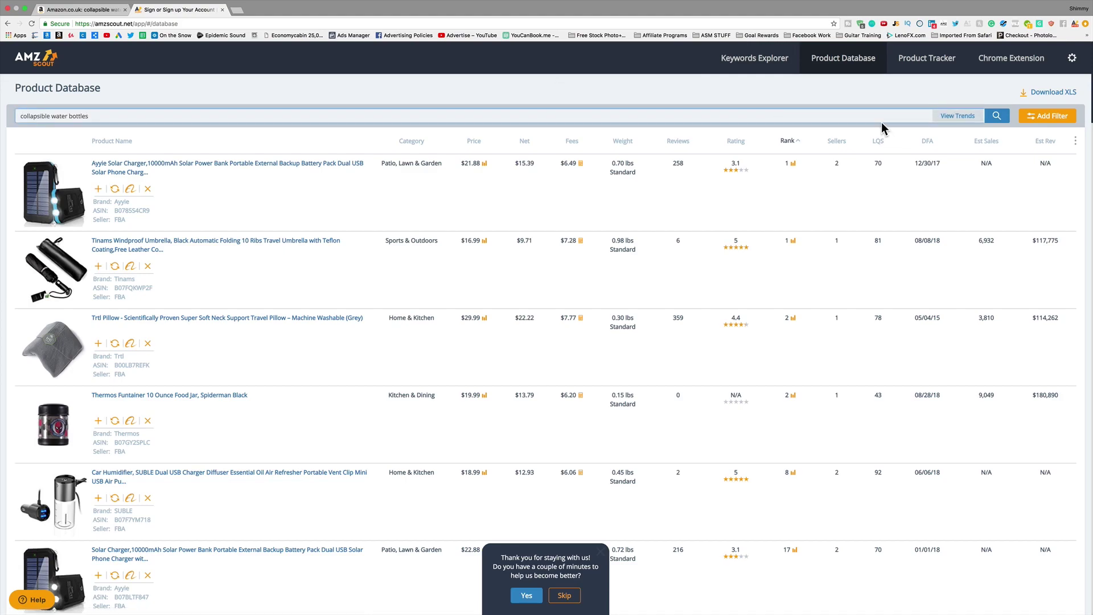
pyautogui.click(1048, 116)
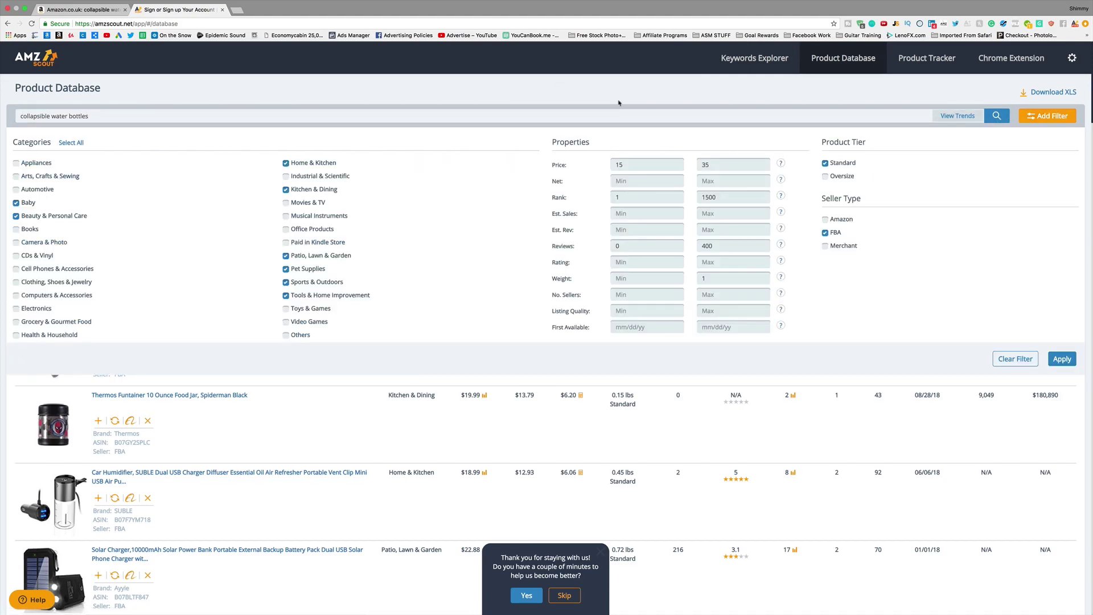
pyautogui.click(286, 163)
pyautogui.click(285, 190)
pyautogui.click(286, 256)
pyautogui.click(286, 269)
pyautogui.click(286, 282)
pyautogui.click(286, 295)
pyautogui.click(16, 203)
pyautogui.click(16, 216)
# - Apply the filters with a first-available start date, browse the results, and view Google Trends interest
pyautogui.click(647, 328)
pyautogui.click(565, 595)
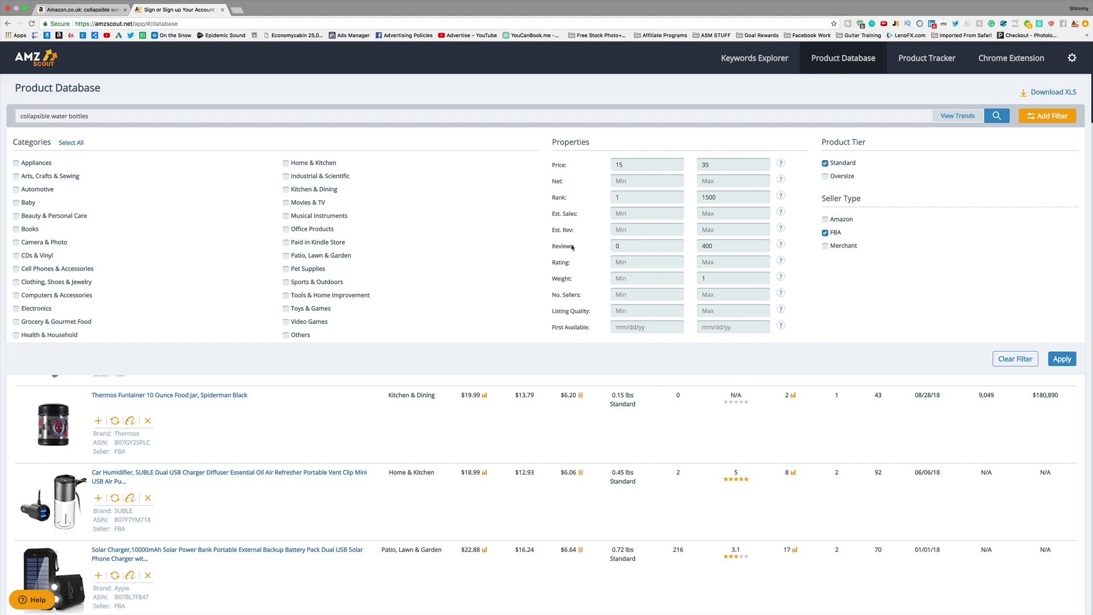
pyautogui.click(1061, 359)
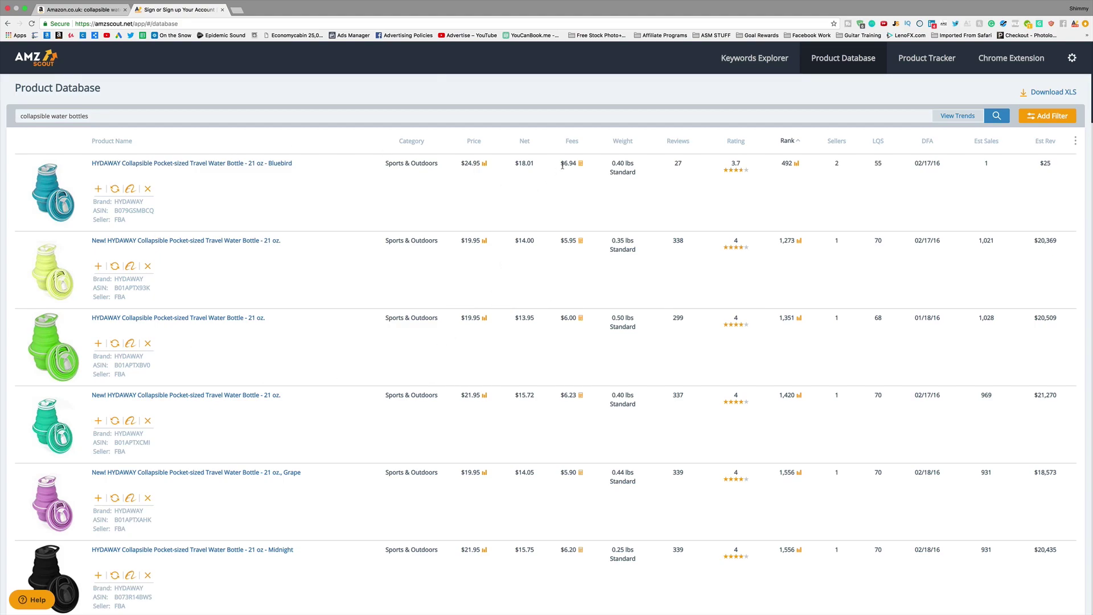
pyautogui.scroll(-5, 231, 175)
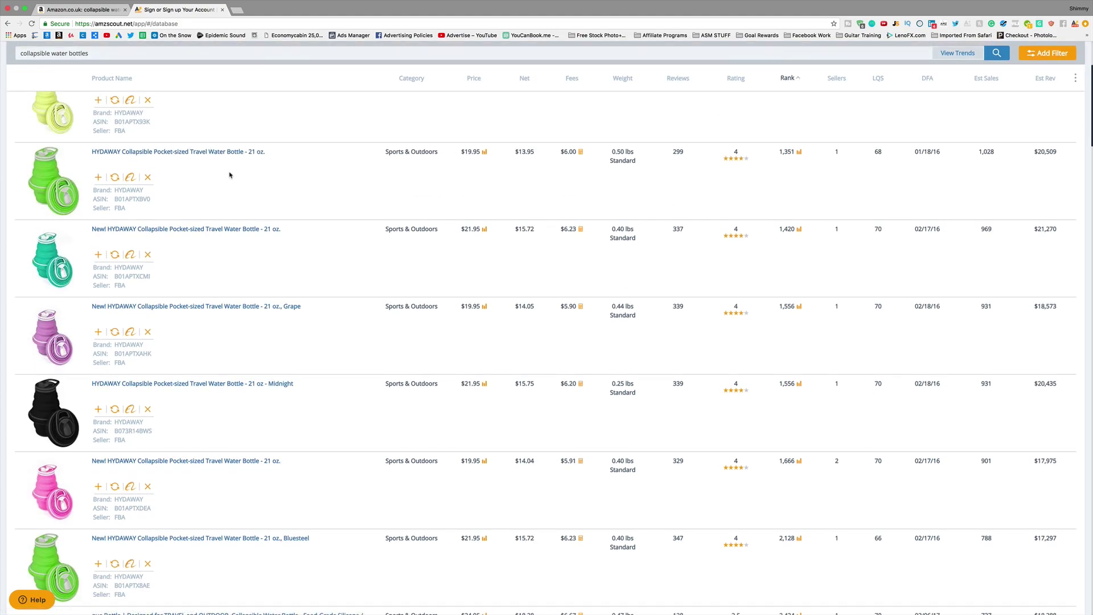
pyautogui.scroll(5, 179, 222)
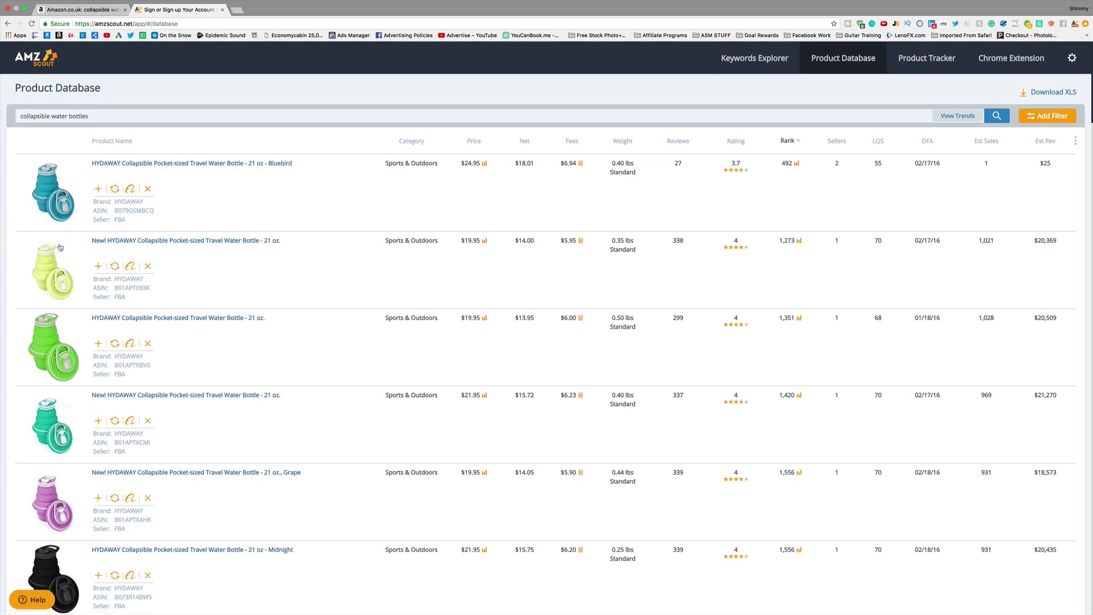
pyautogui.click(956, 118)
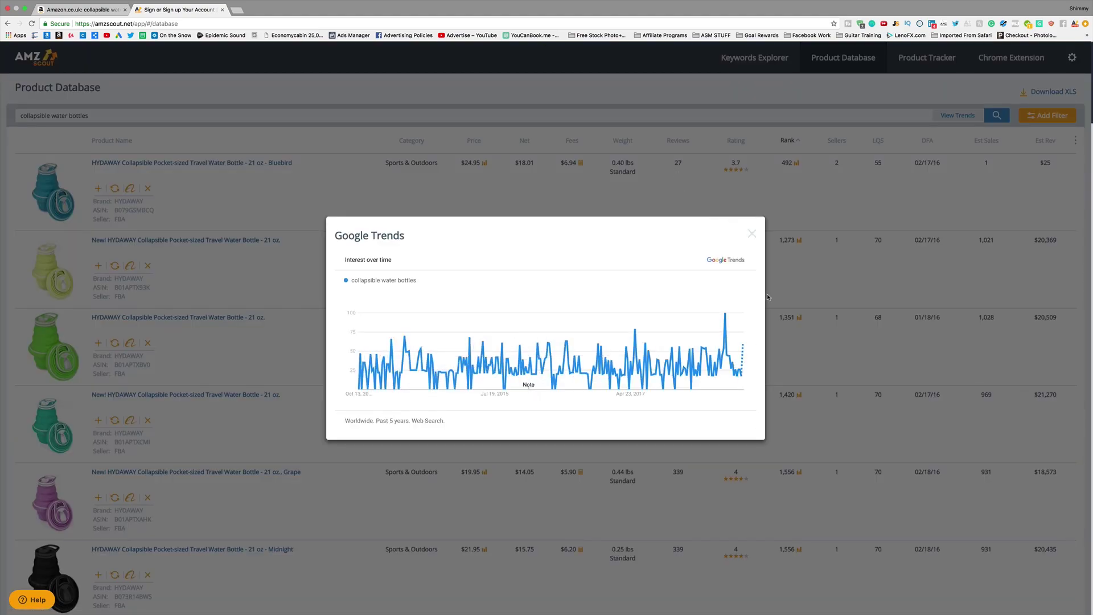
pyautogui.click(752, 233)
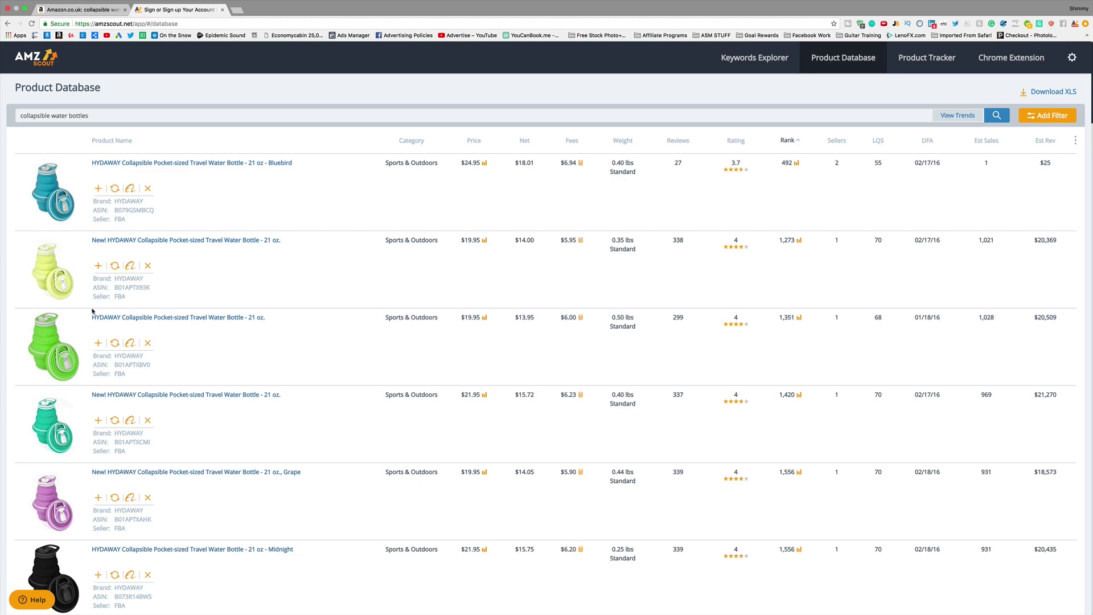
# - Track the green HYDAWAY 21 oz bottle, then a second collapsible bottle further down the results
pyautogui.click(97, 344)
pyautogui.scroll(-10, 163, 252)
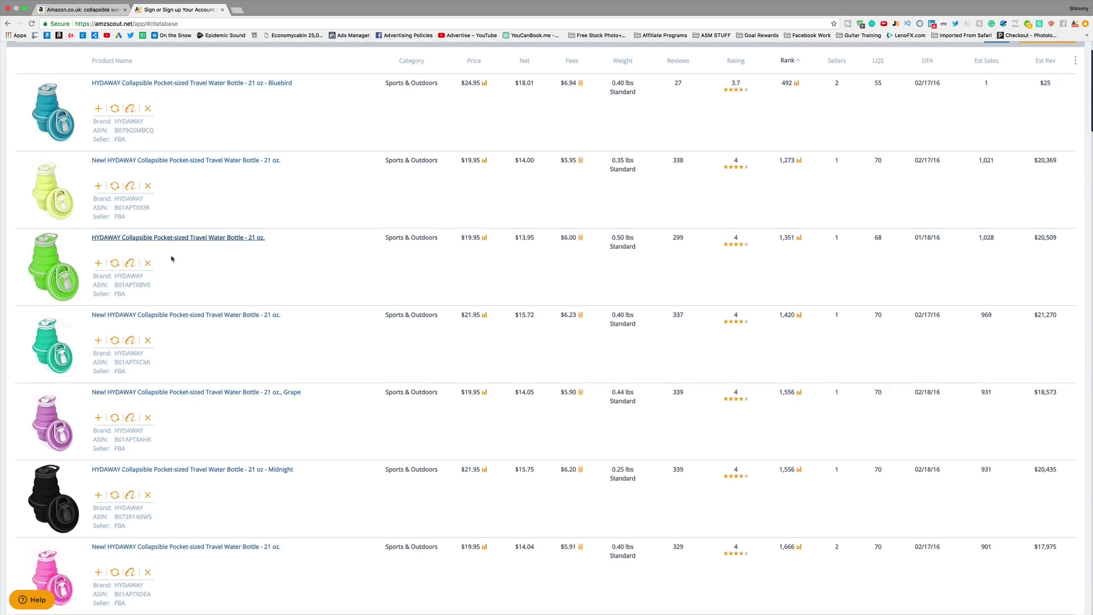
pyautogui.scroll(-1, 162, 252)
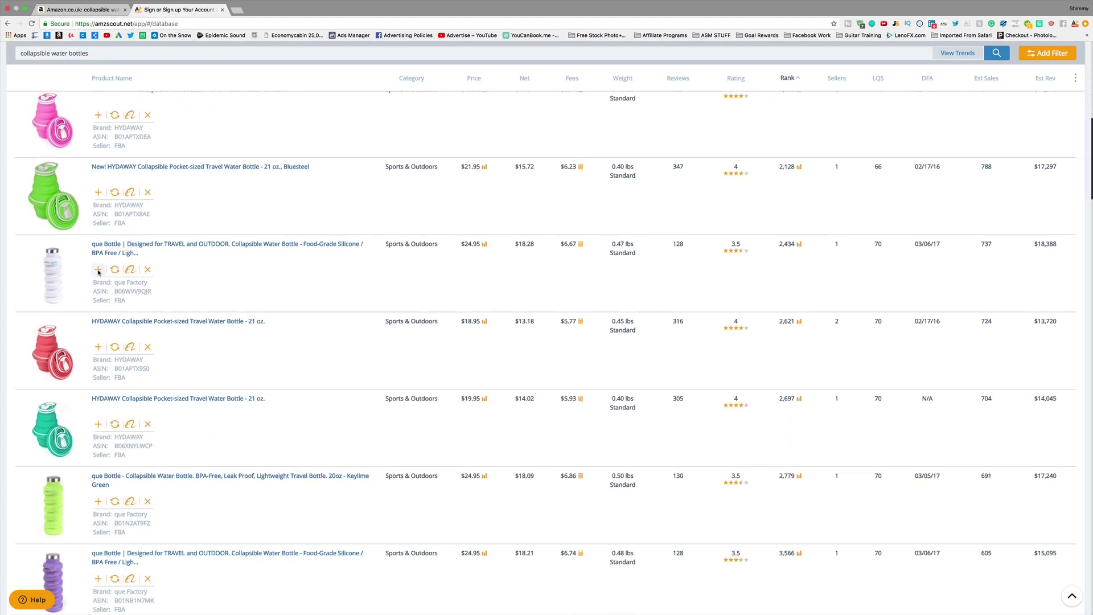
pyautogui.scroll(-15, 245, 301)
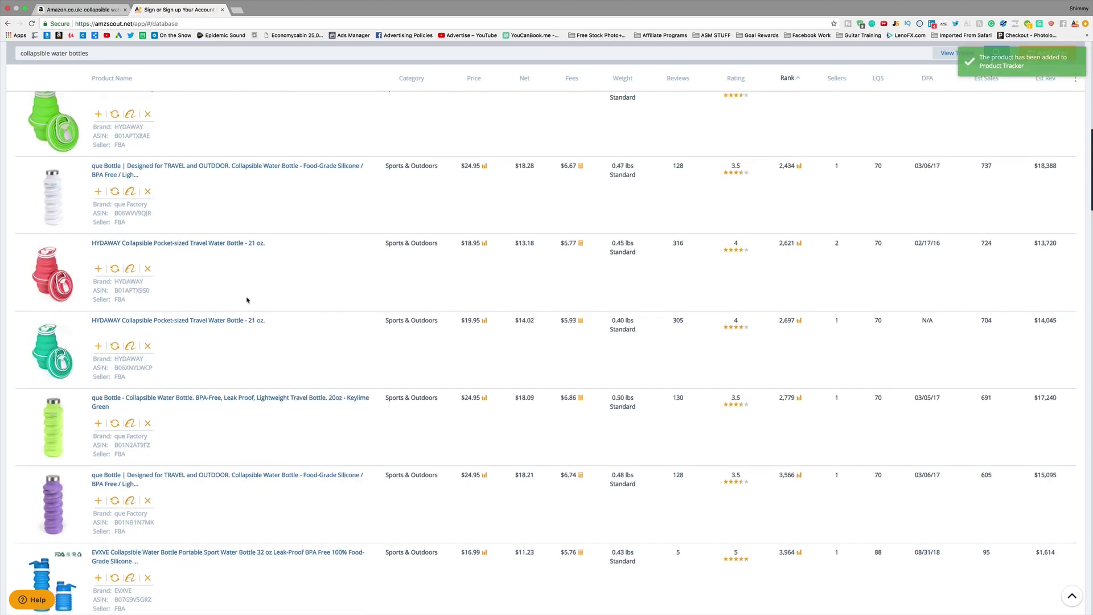
pyautogui.scroll(-4, 239, 299)
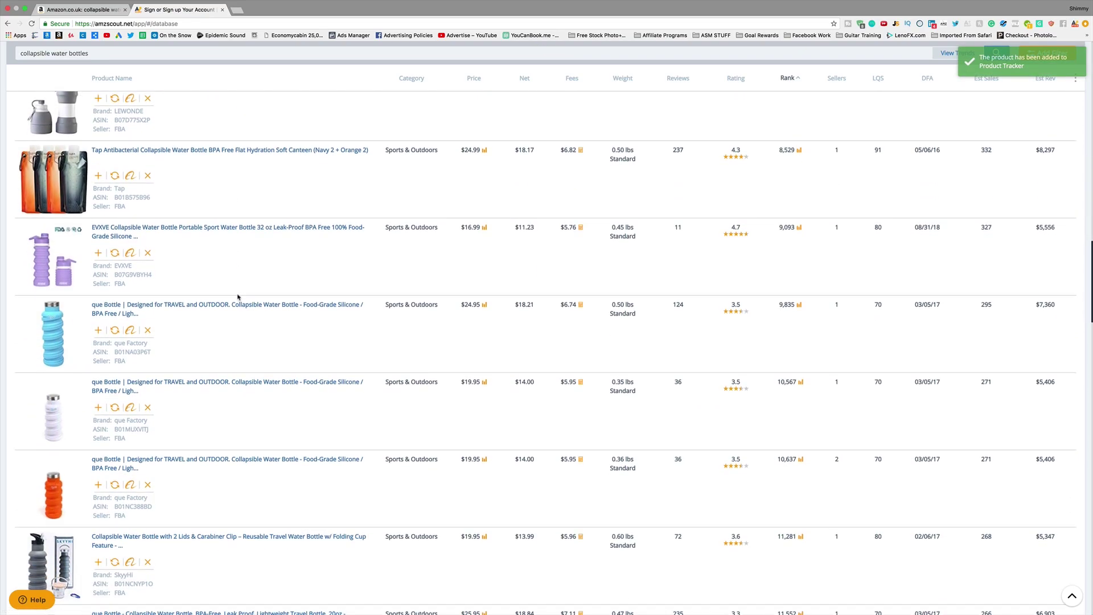
pyautogui.scroll(-13, 113, 322)
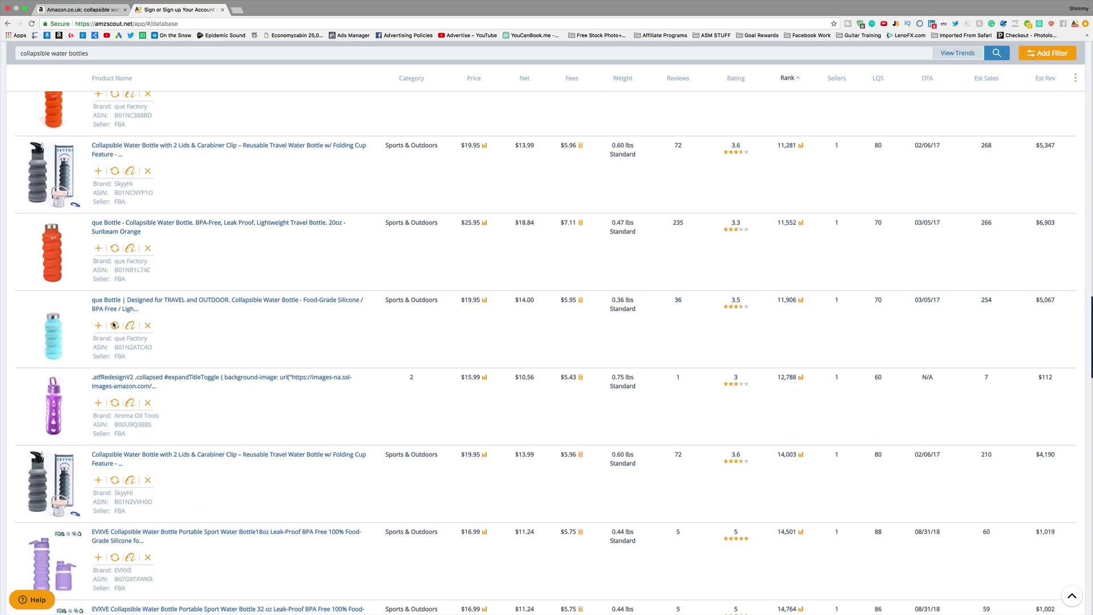
pyautogui.scroll(-12, 114, 325)
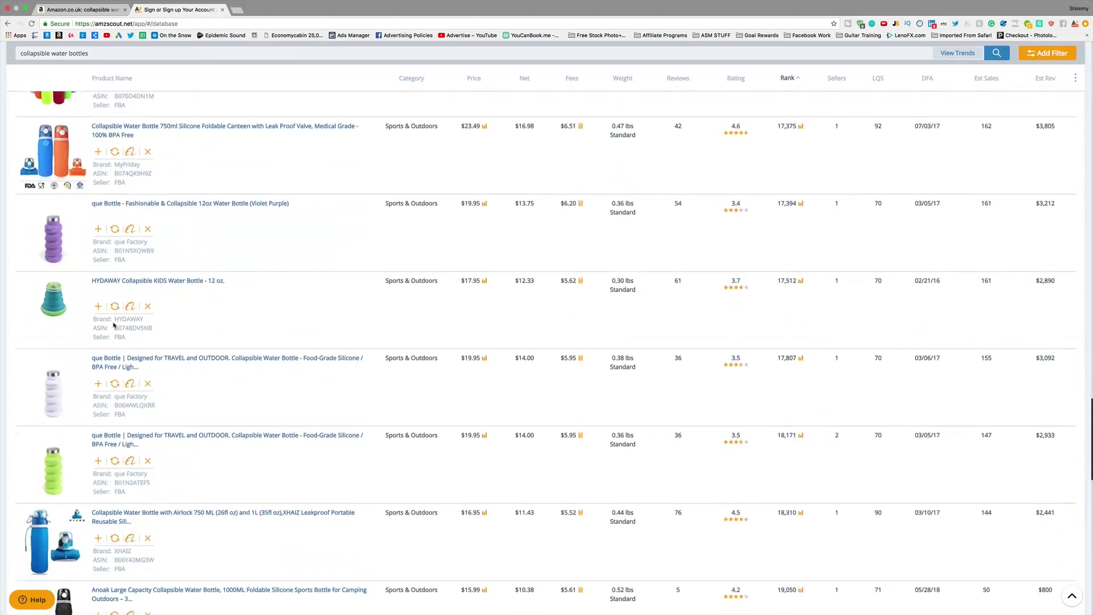
pyautogui.scroll(-20, 114, 325)
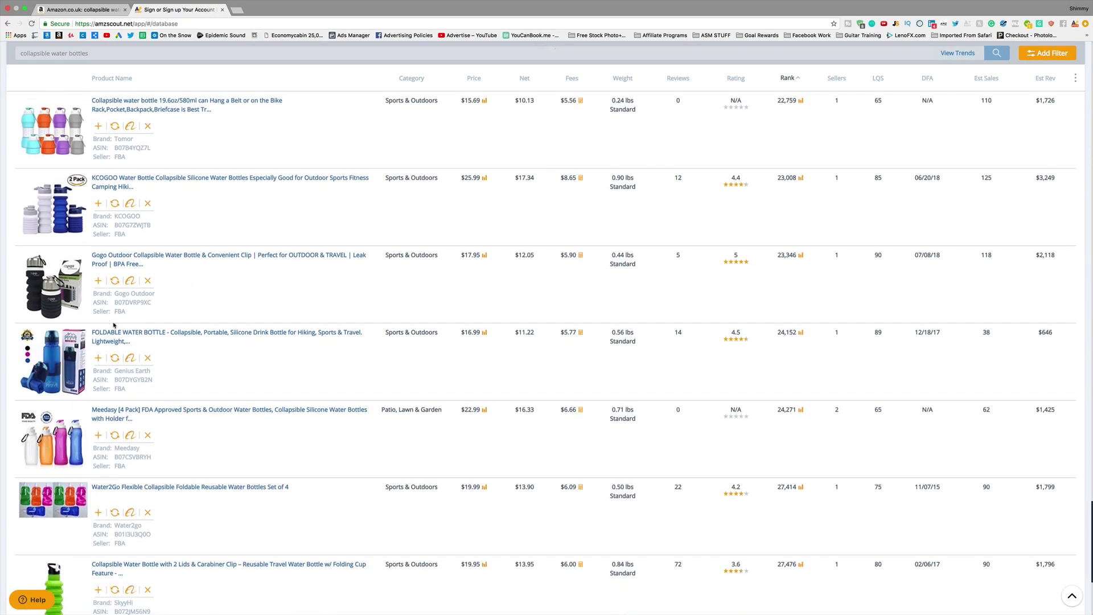
pyautogui.scroll(-10, 114, 325)
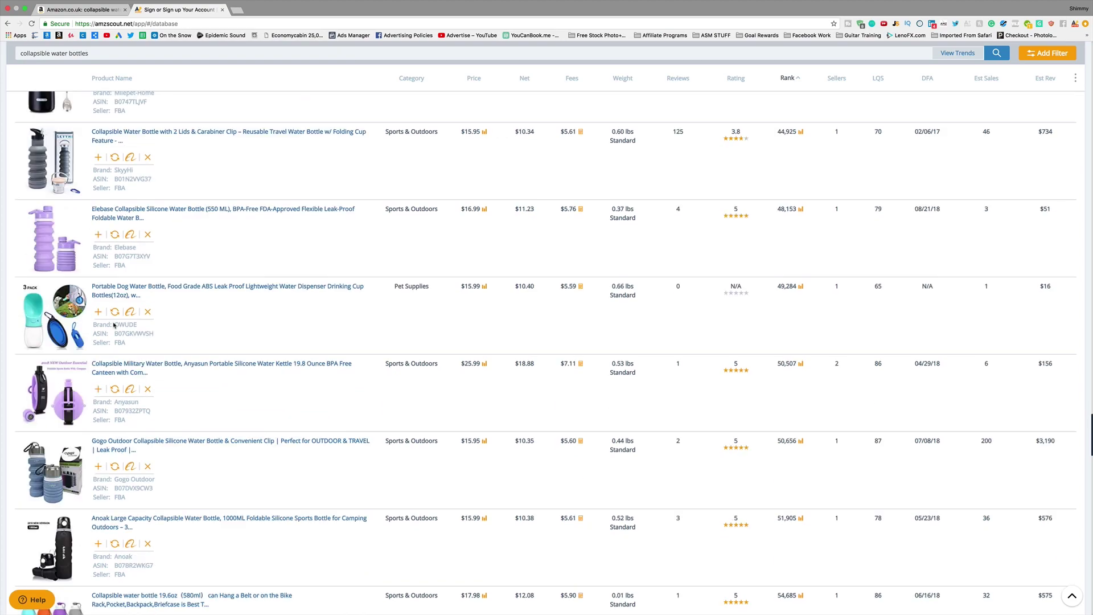
pyautogui.scroll(-4, 114, 325)
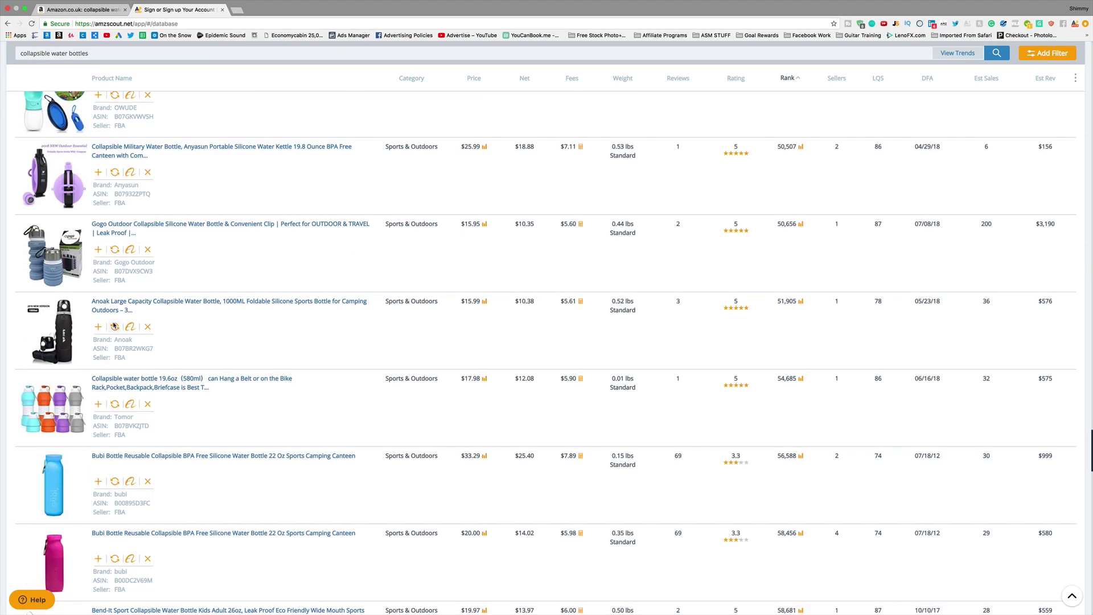
pyautogui.click(99, 405)
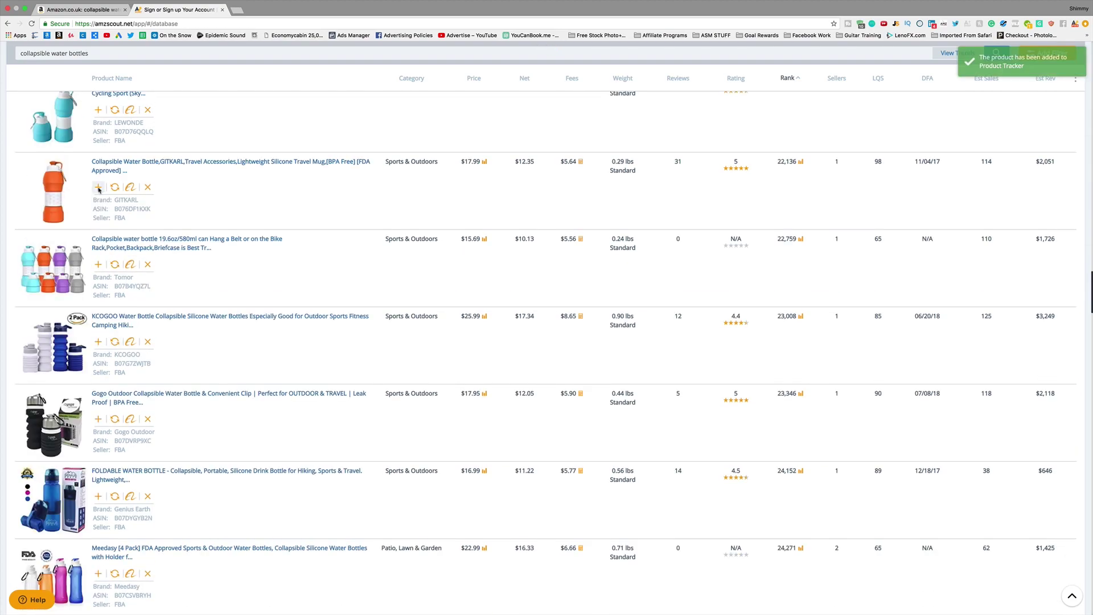
# - Scroll back to the top and open the Product Tracker's list of tracked products
pyautogui.scroll(20, 375, 306)
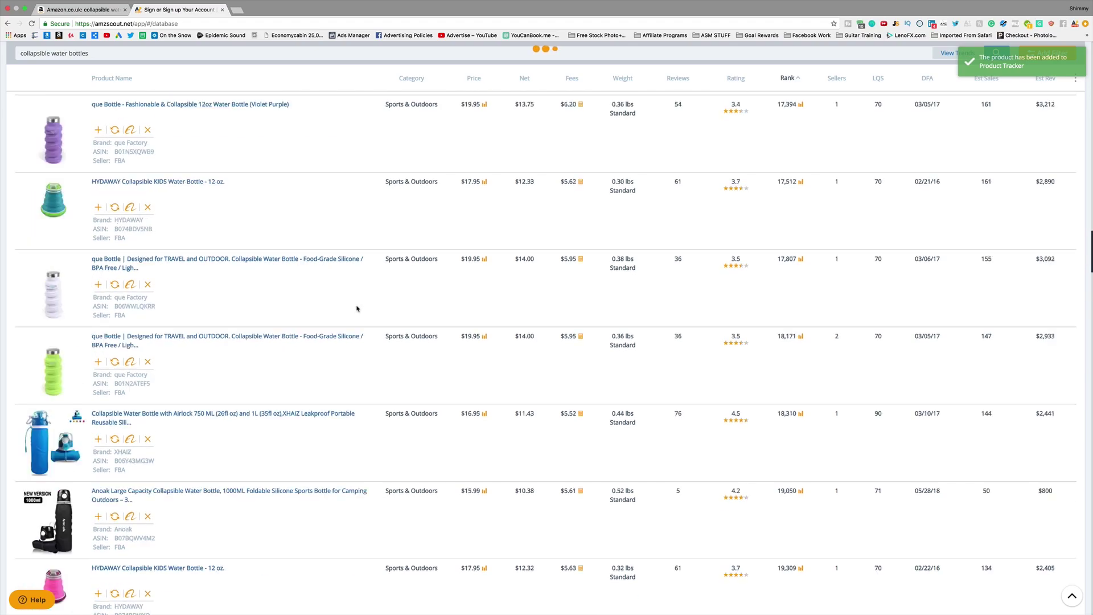
pyautogui.scroll(4, 340, 322)
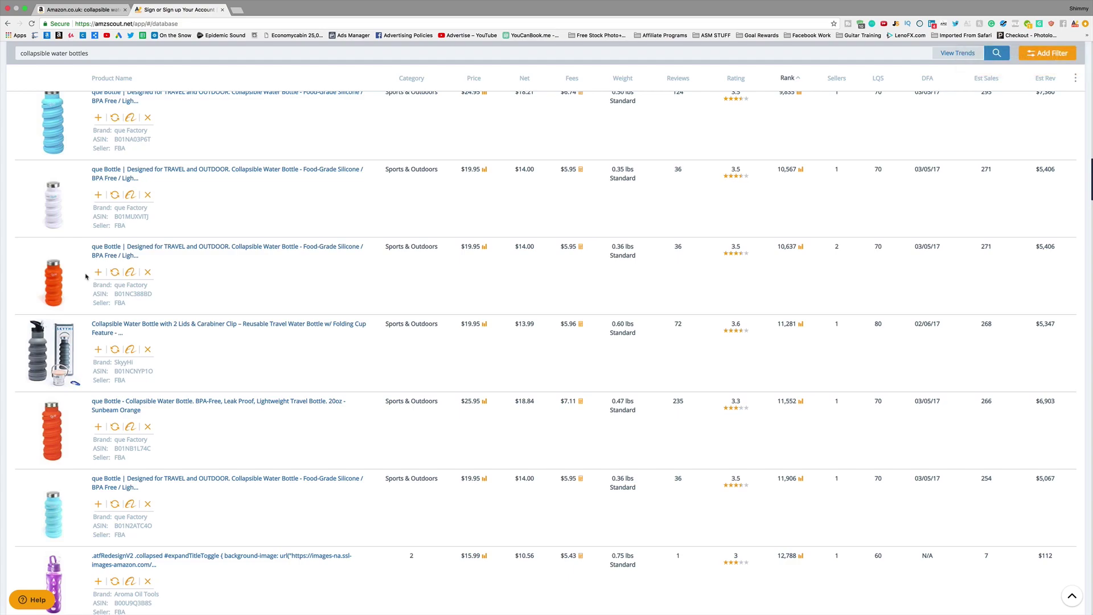
pyautogui.scroll(10, 88, 277)
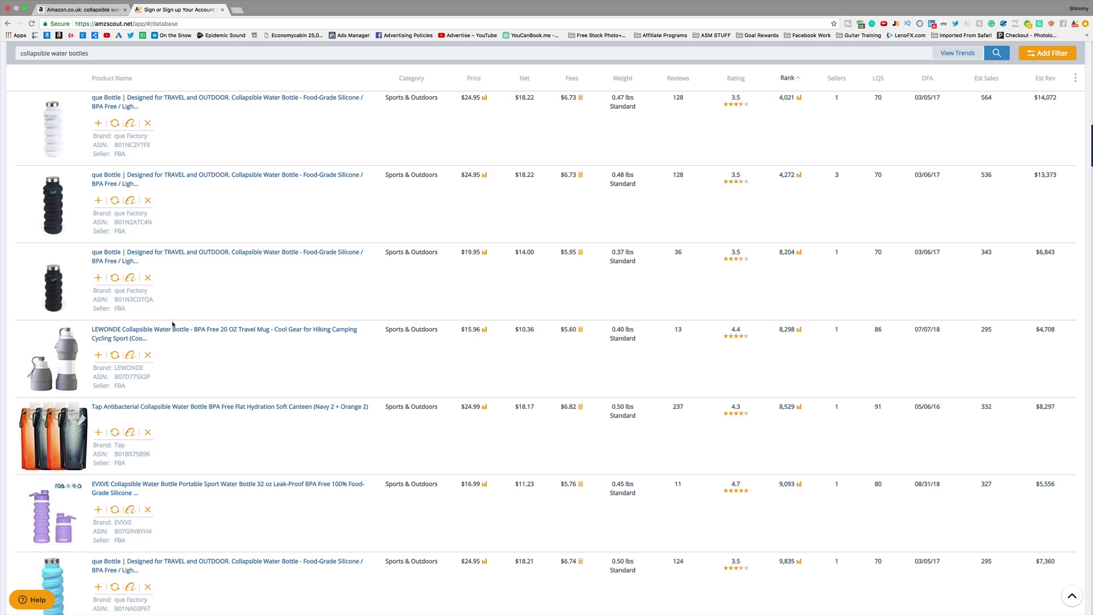
pyautogui.scroll(10, 172, 324)
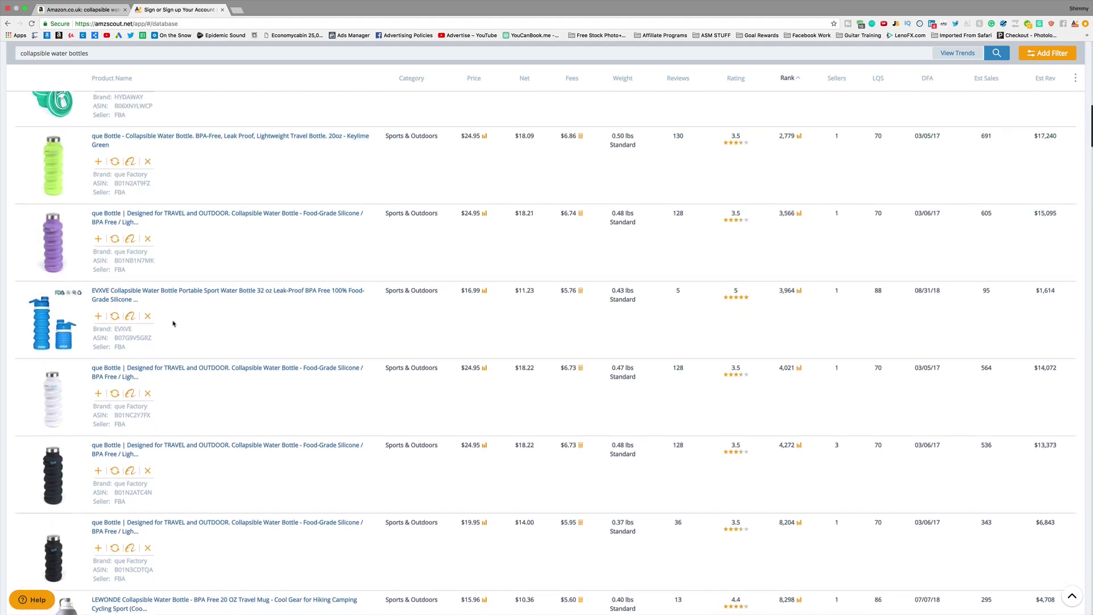
pyautogui.scroll(5, 181, 328)
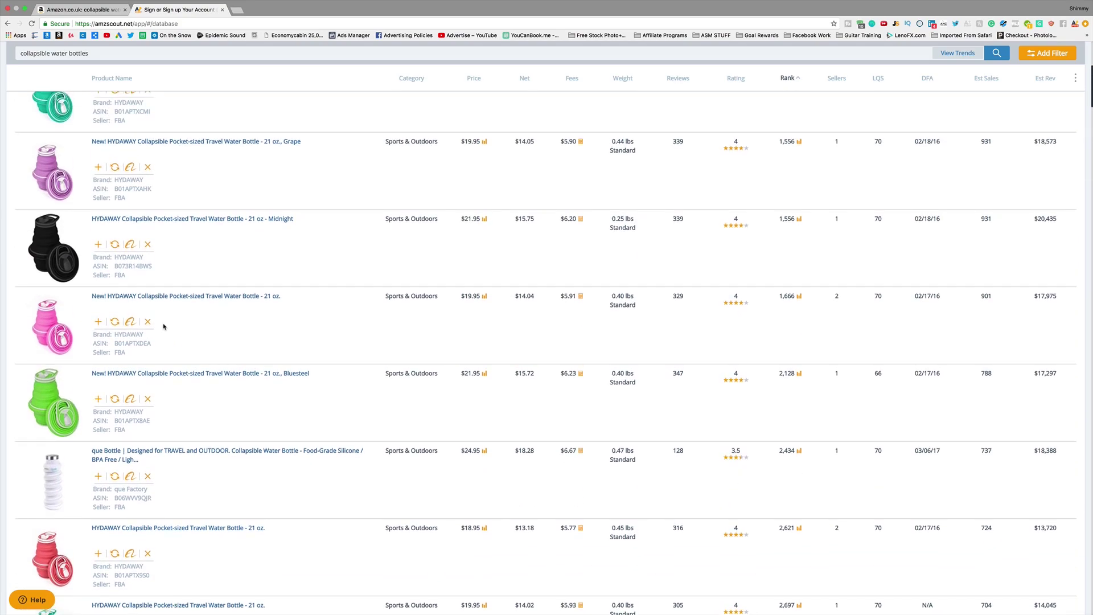
pyautogui.scroll(6, 165, 326)
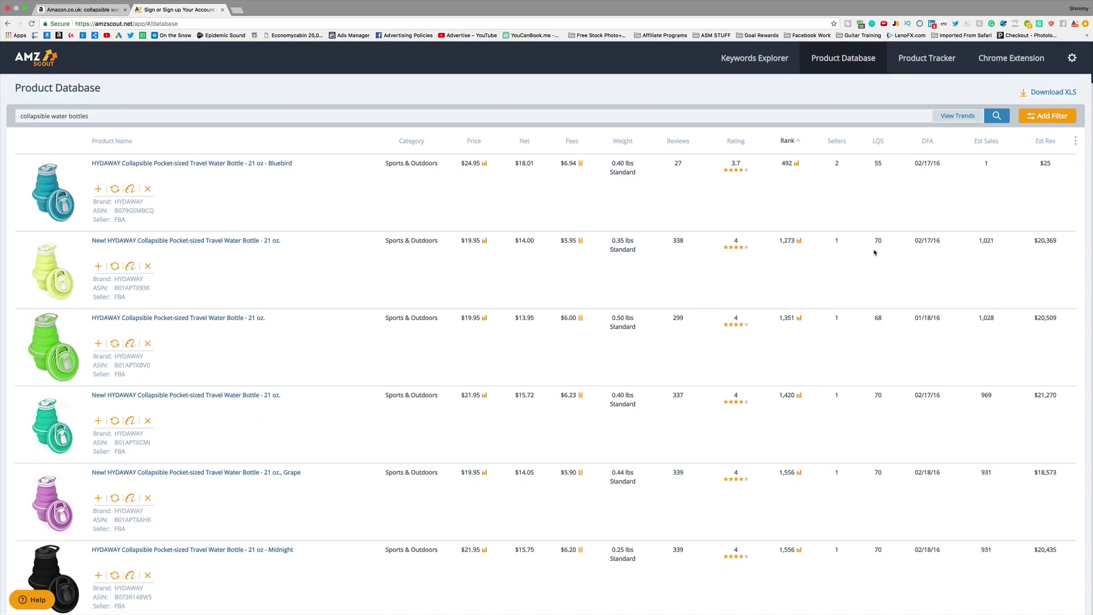
pyautogui.click(928, 58)
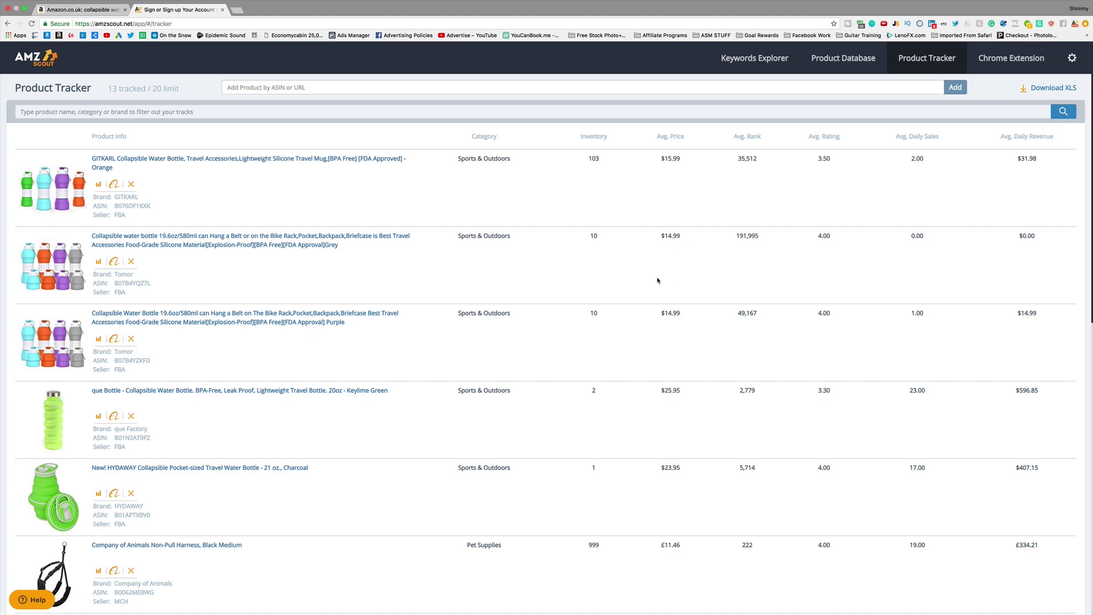
# - Show the GITKARL bottle's daily data, select its additional info, and launch an Alibaba supplier image search
pyautogui.scroll(-10, 322, 281)
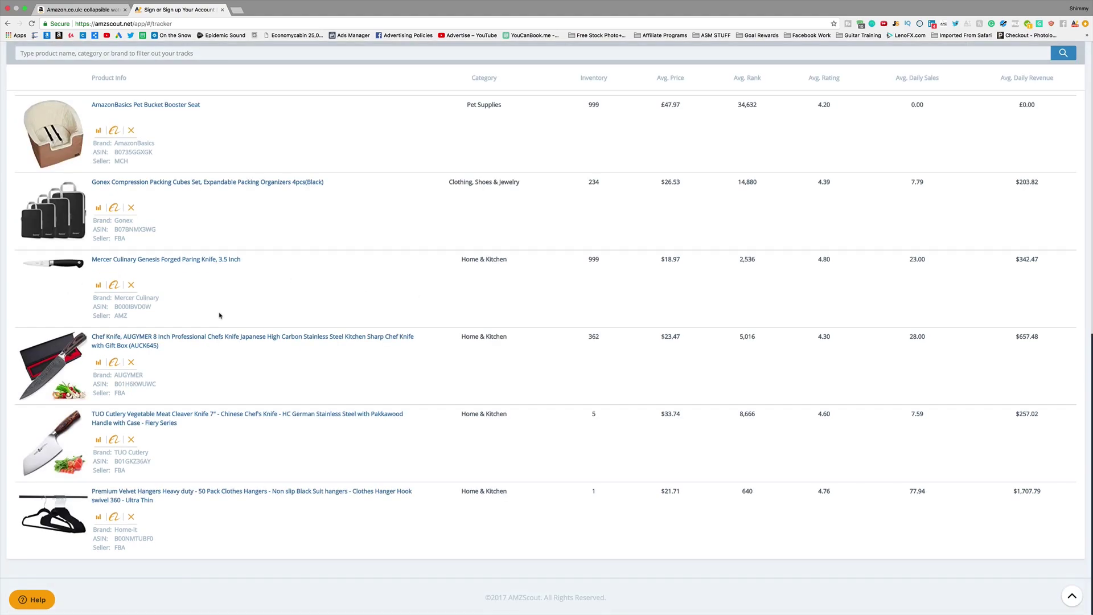
pyautogui.scroll(10, 219, 315)
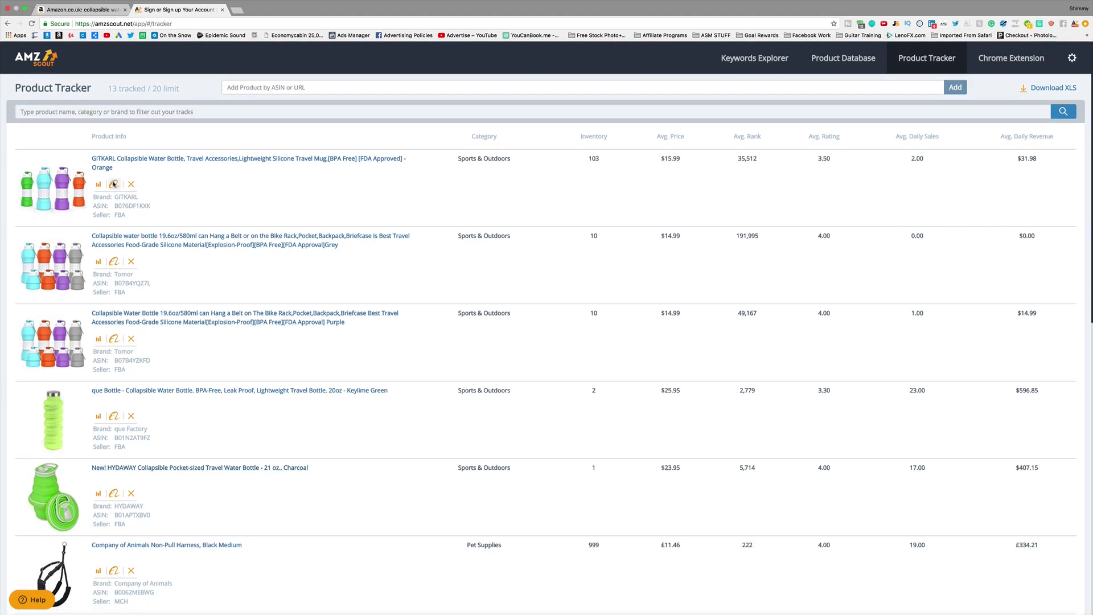
pyautogui.click(98, 185)
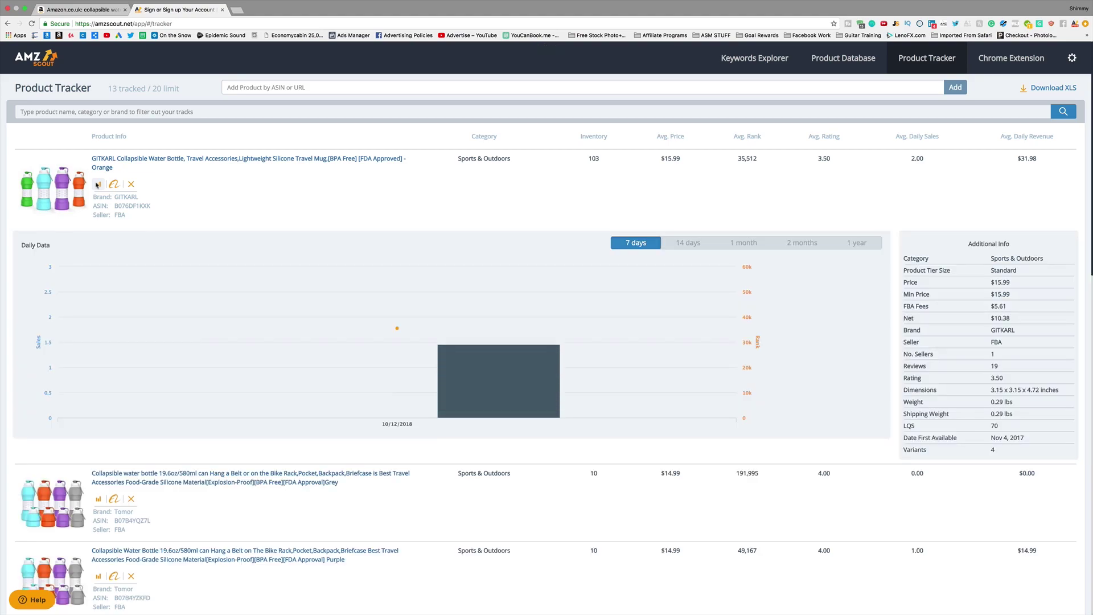
pyautogui.moveTo(654, 391)
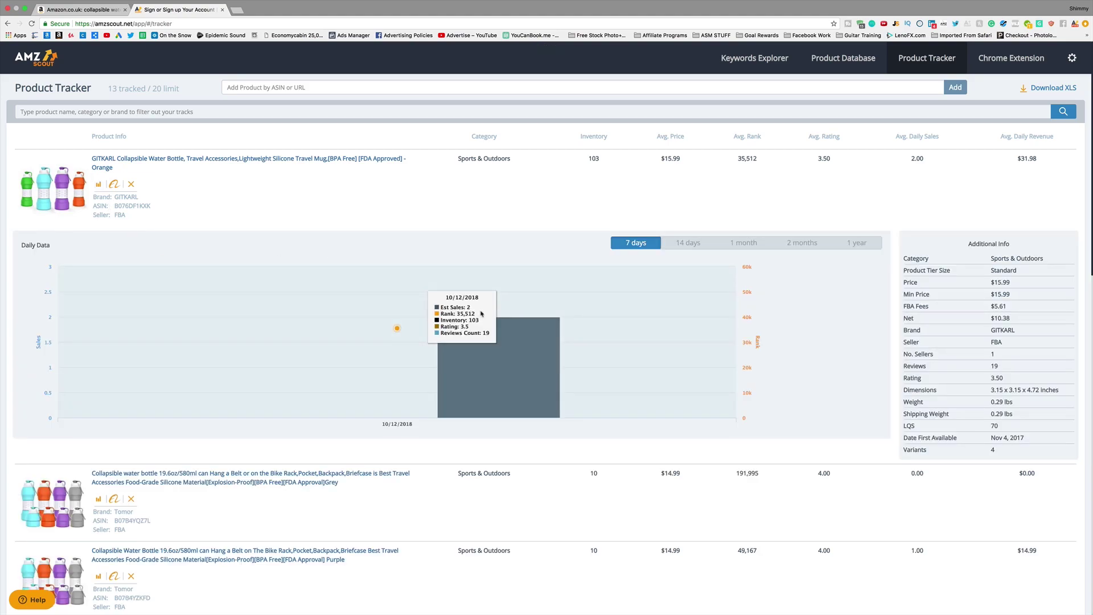
pyautogui.moveTo(904, 270); pyautogui.dragTo(1003, 438)
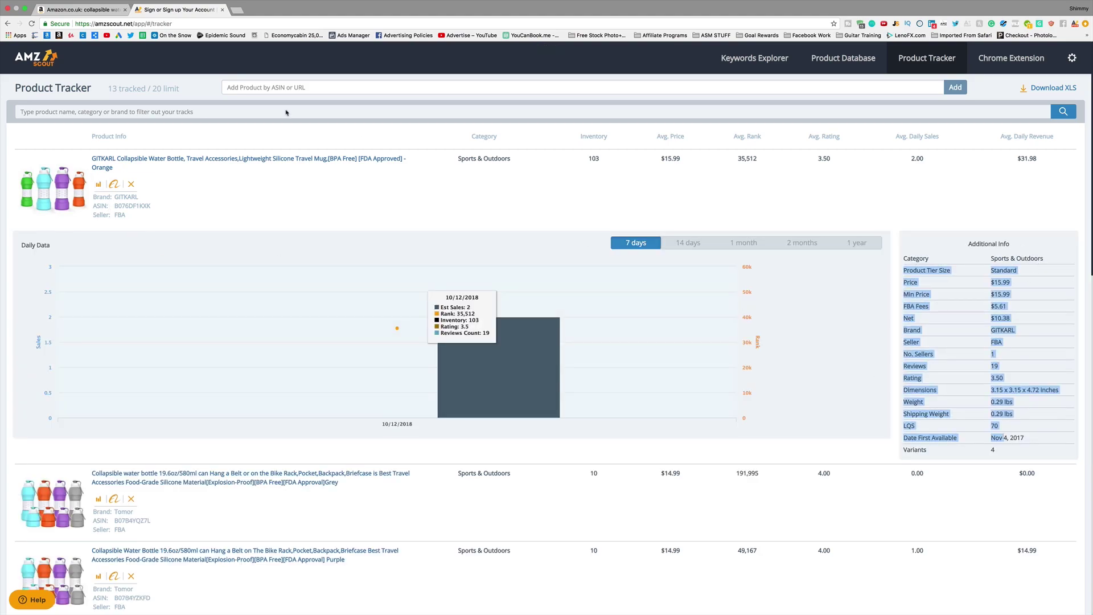
pyautogui.click(113, 185)
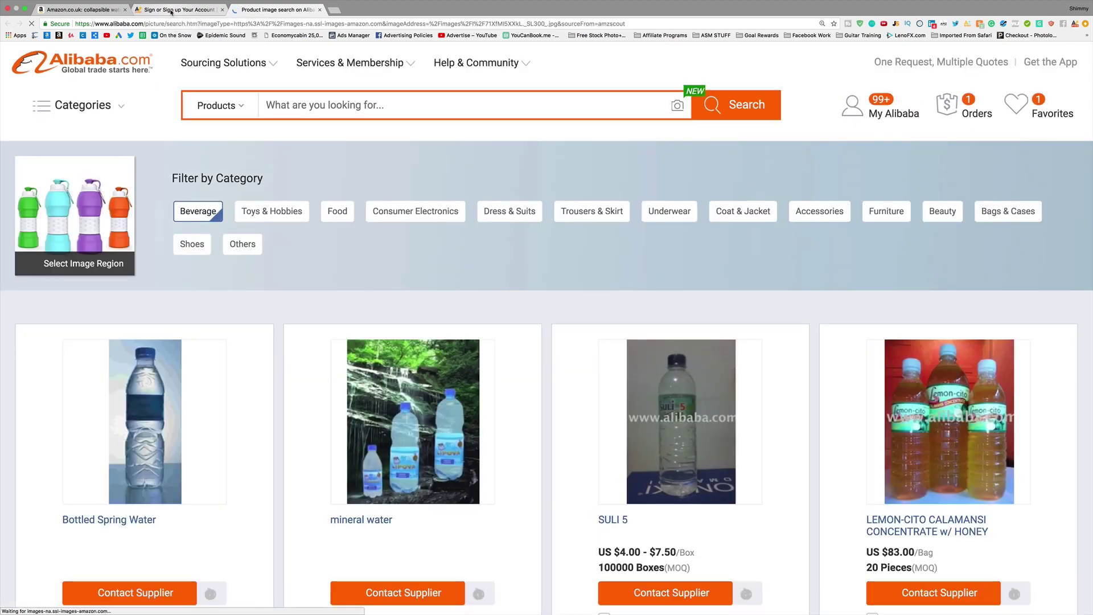
# - Switch back to the AMZScout Product Tracker and scroll to the GITKARL bottle's daily data
pyautogui.click(171, 10)
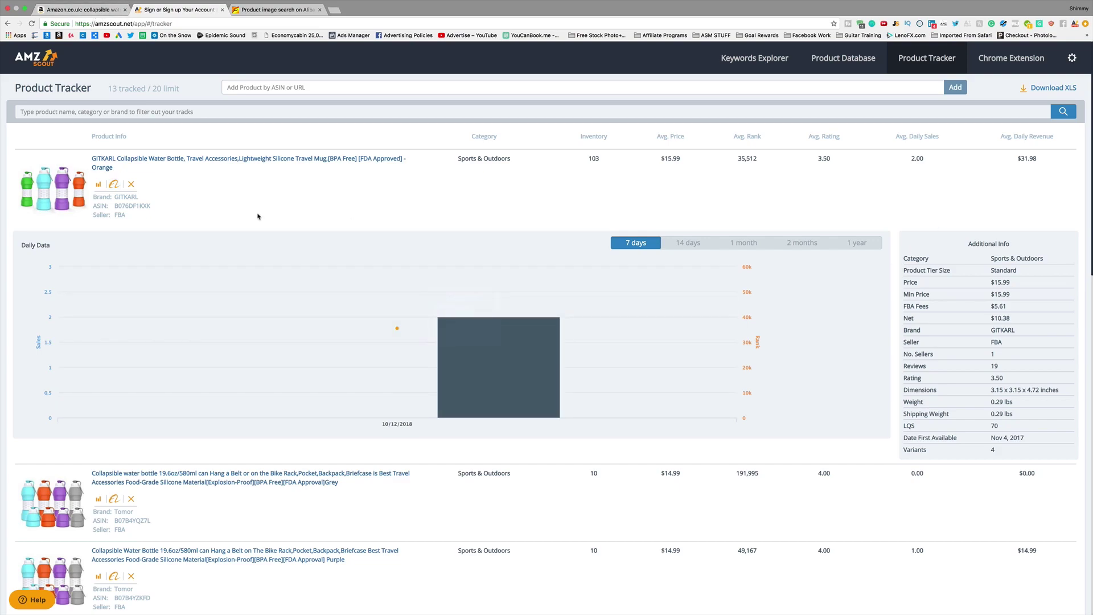
pyautogui.scroll(-3, 257, 216)
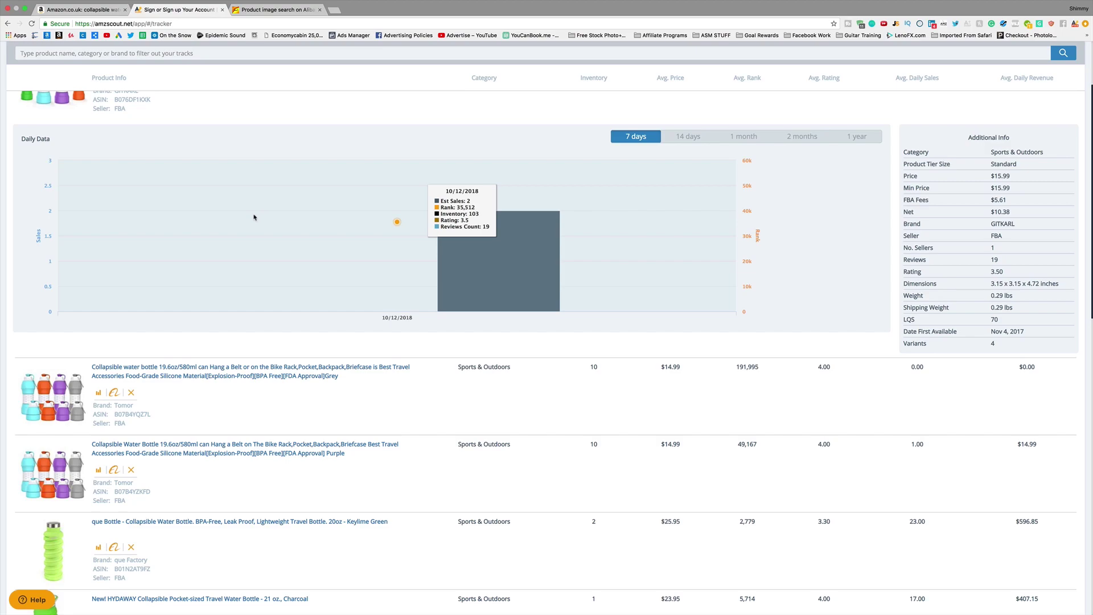